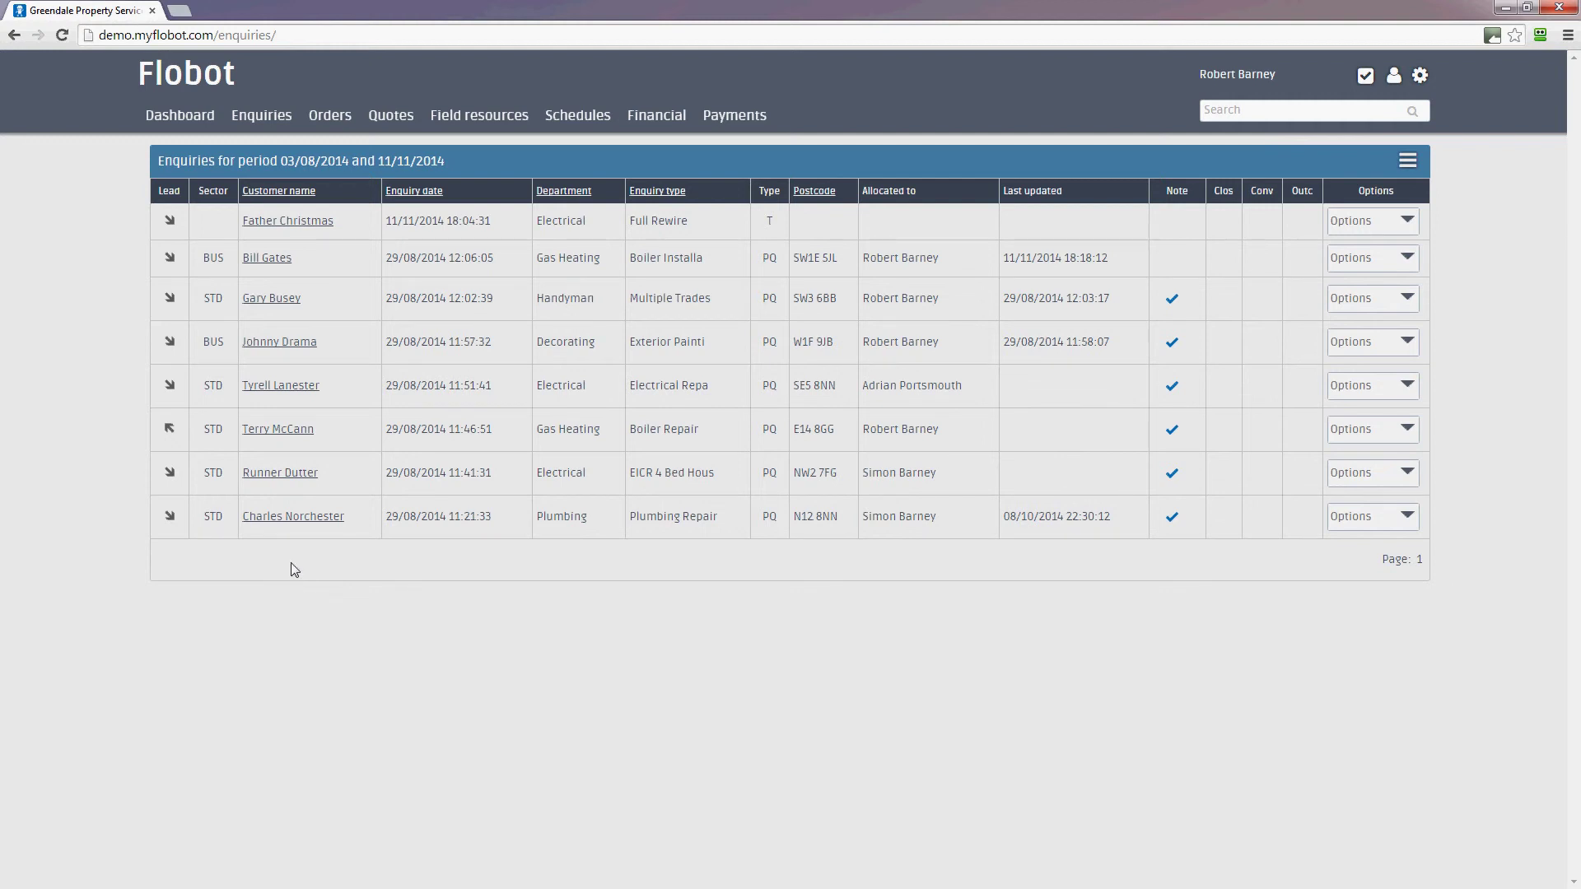
# Open the Business-sector gas heating boiler installation enquiry and review its details from contact information down to the last viewer.
pyautogui.click(274, 261)
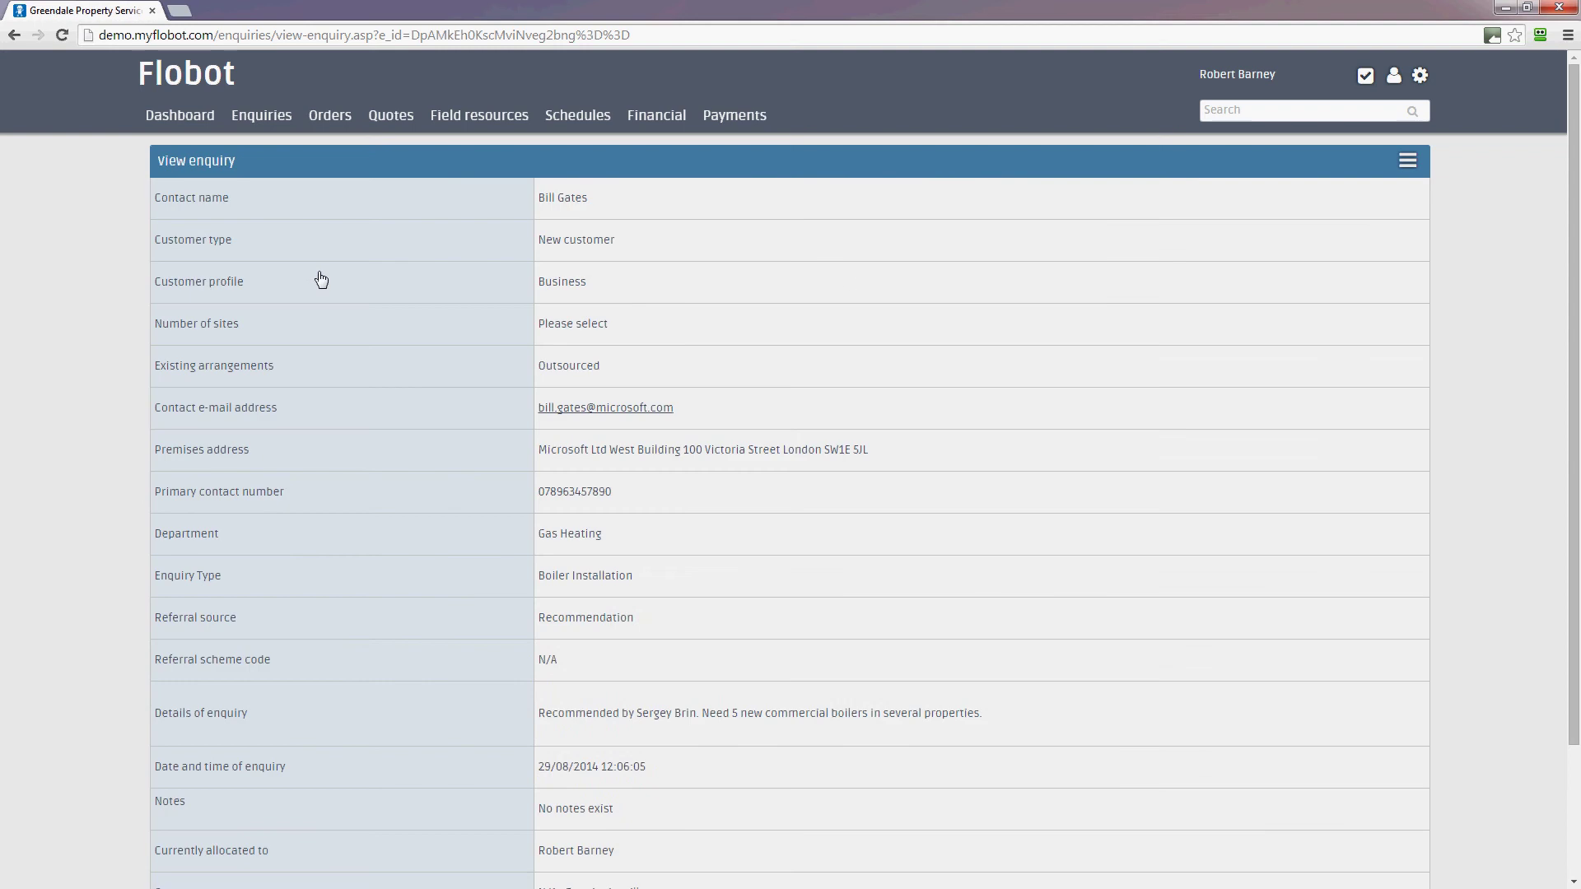
pyautogui.scroll(-3, 1115, 488)
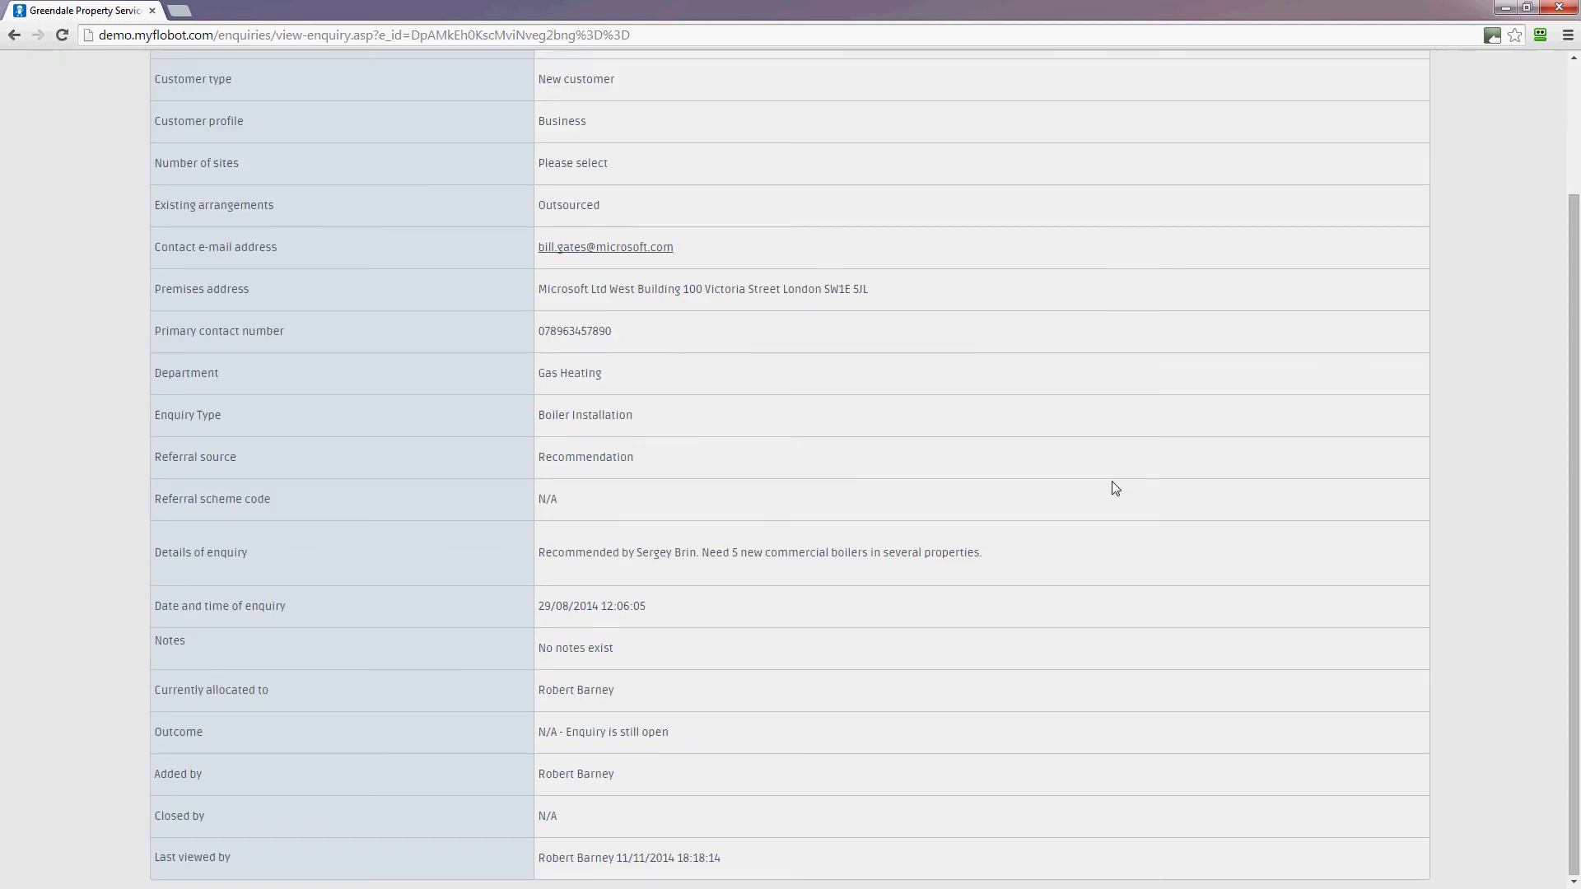
pyautogui.scroll(3, 1115, 488)
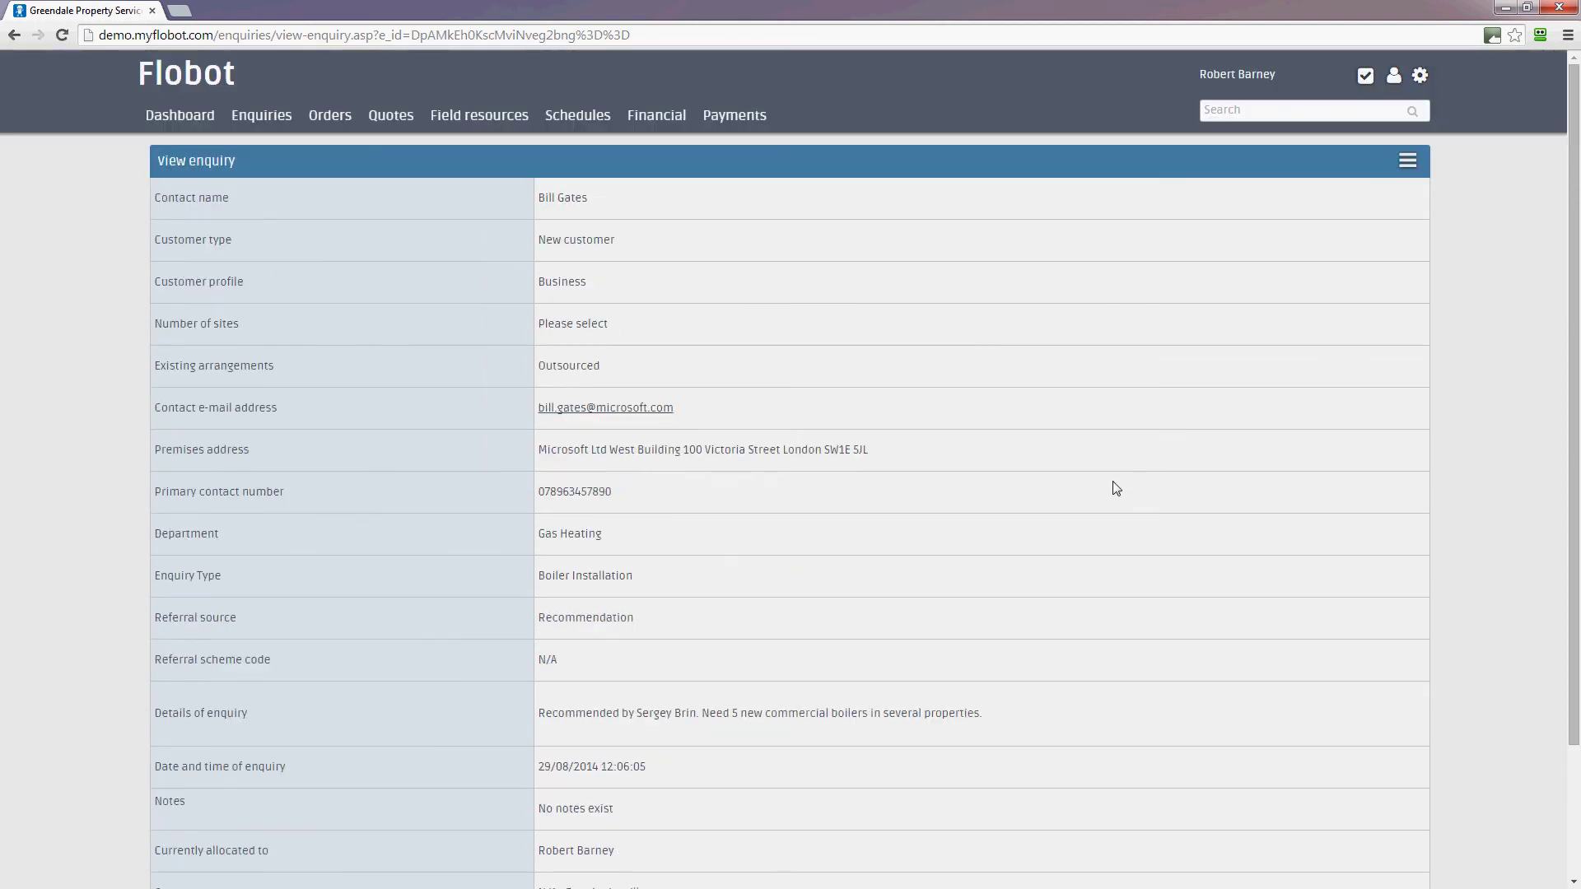
# Sign off this enquiry with the outcome "Convert to a quote or order", choosing Yes to create an order.
pyautogui.click(1407, 164)
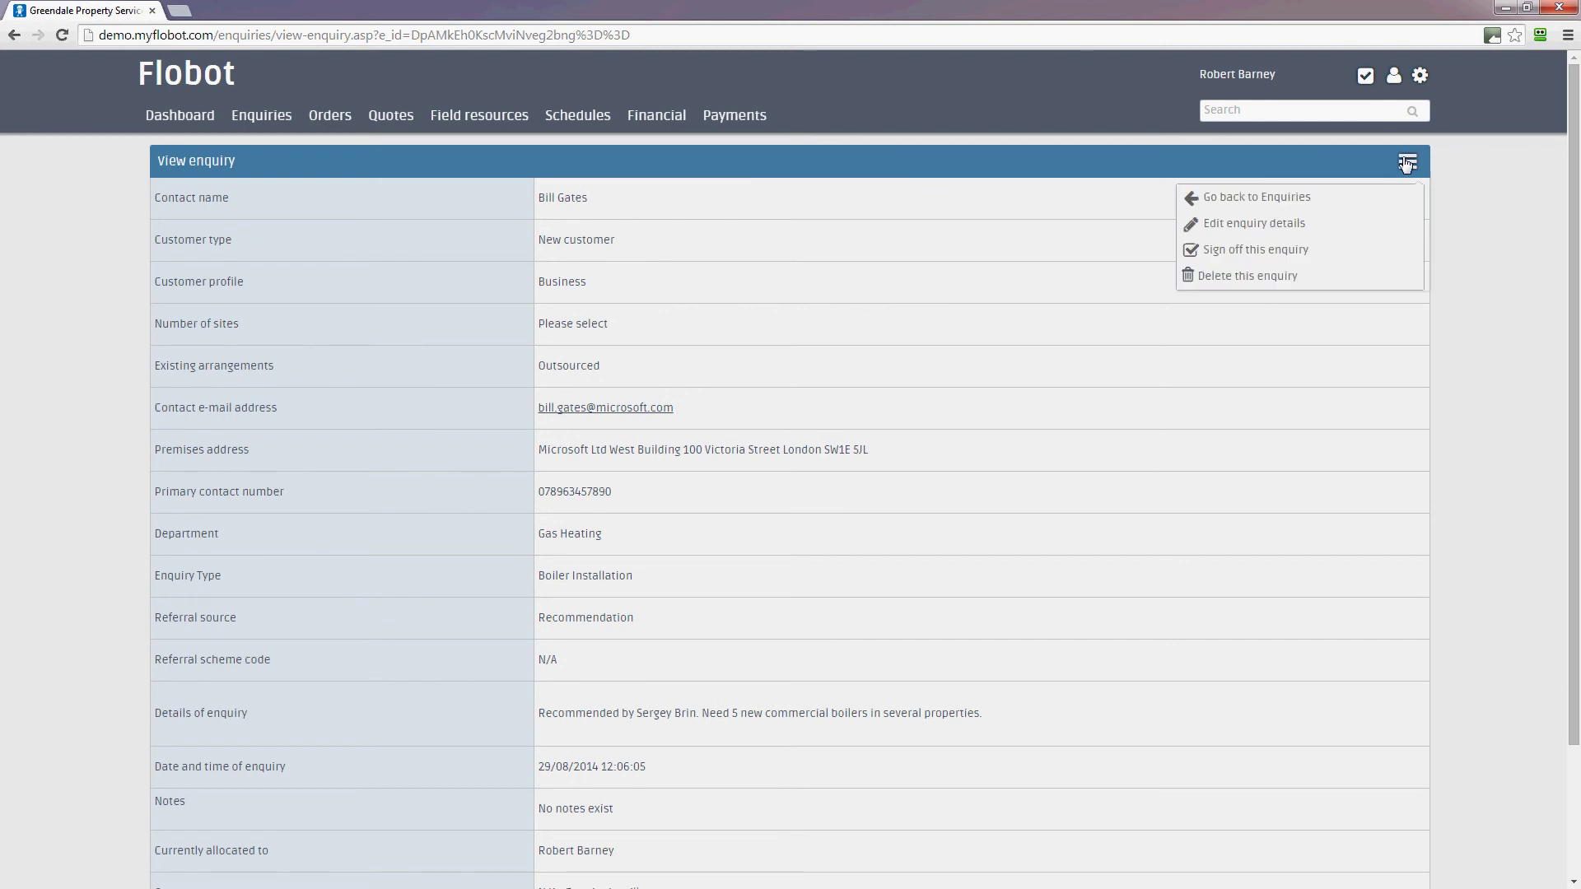
pyautogui.click(1229, 257)
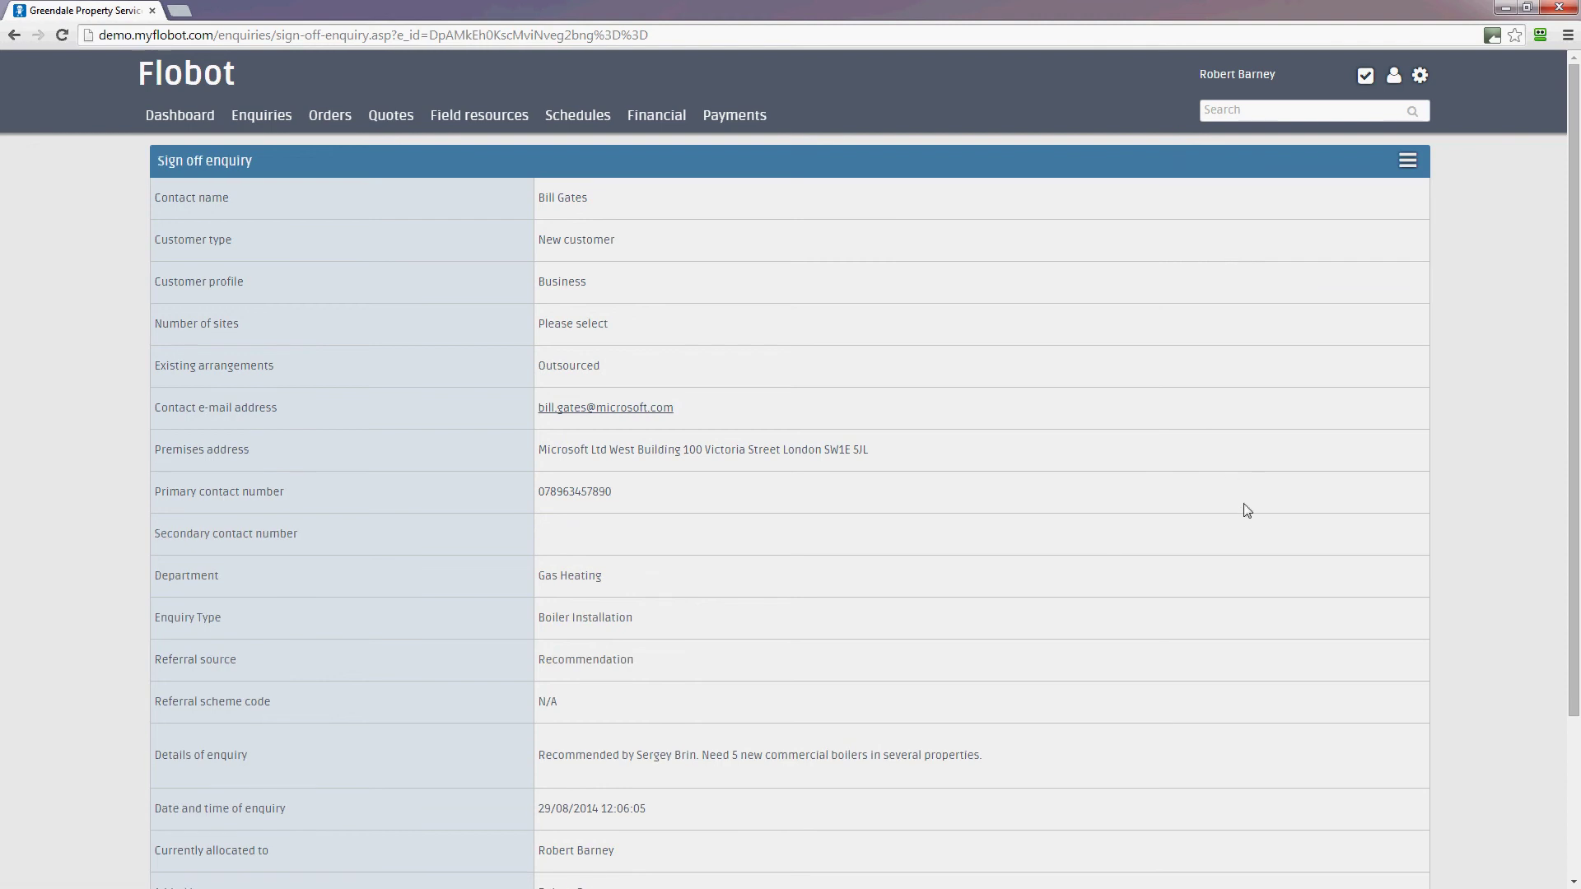
pyautogui.scroll(-3, 1245, 509)
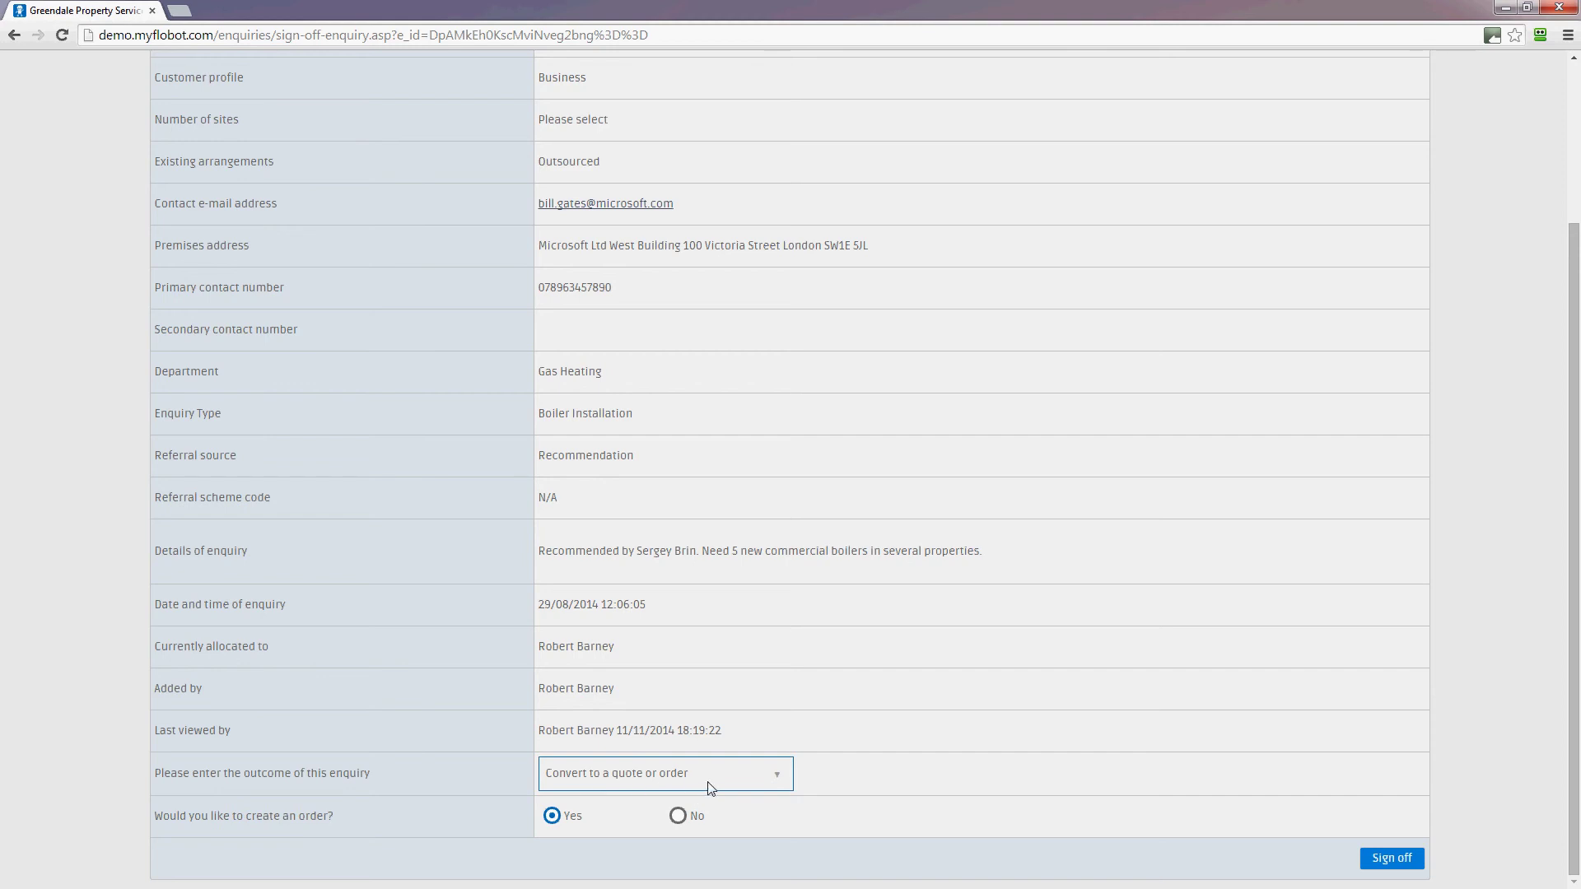
pyautogui.click(553, 816)
pyautogui.click(777, 774)
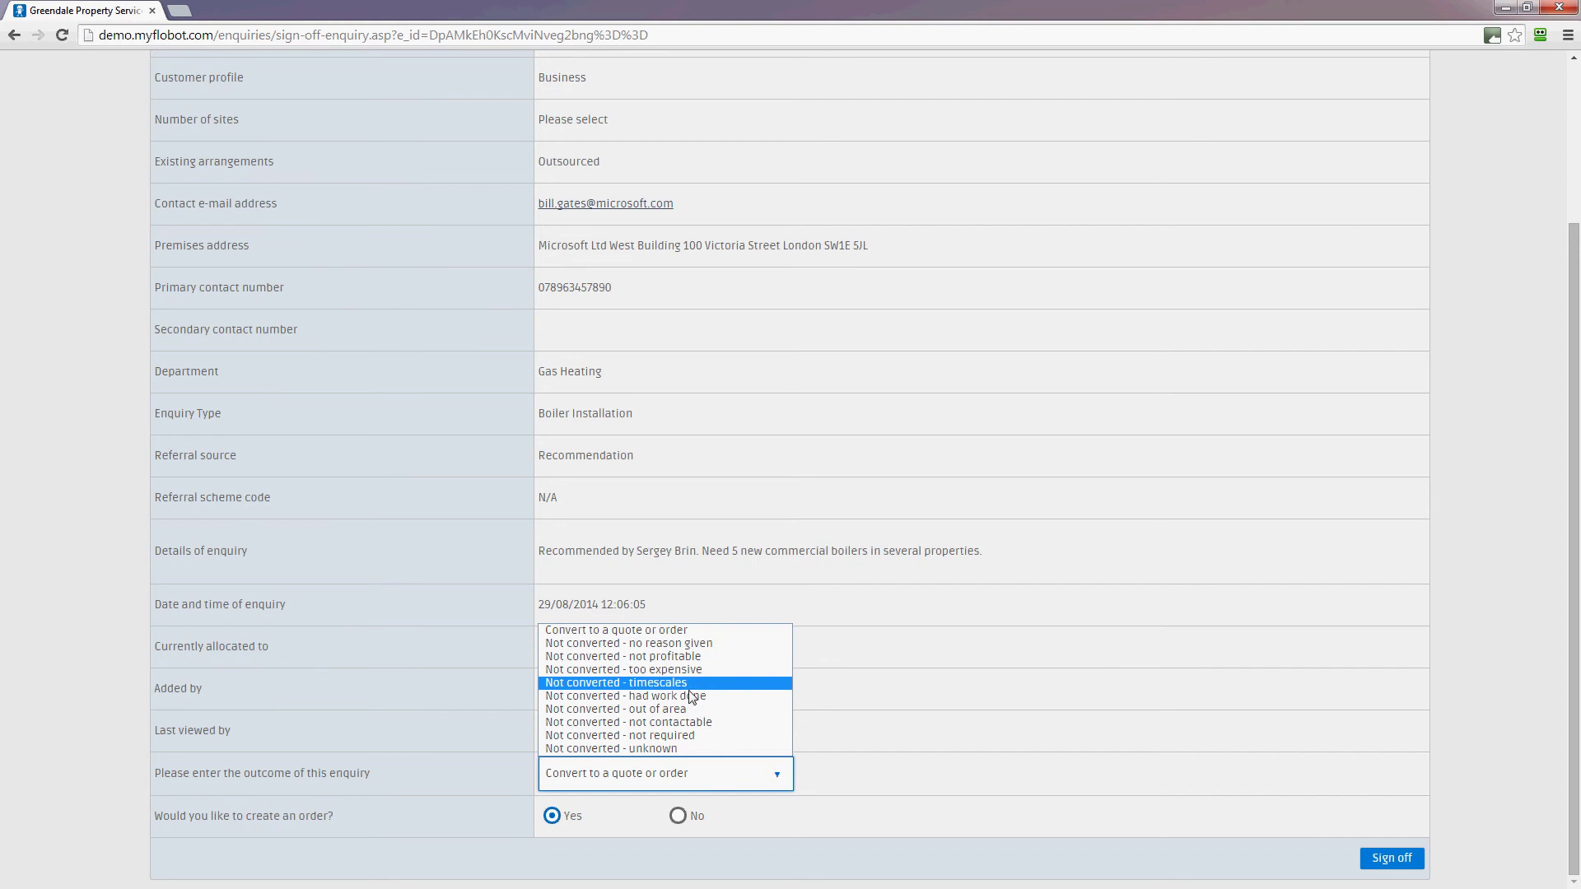
pyautogui.click(1052, 696)
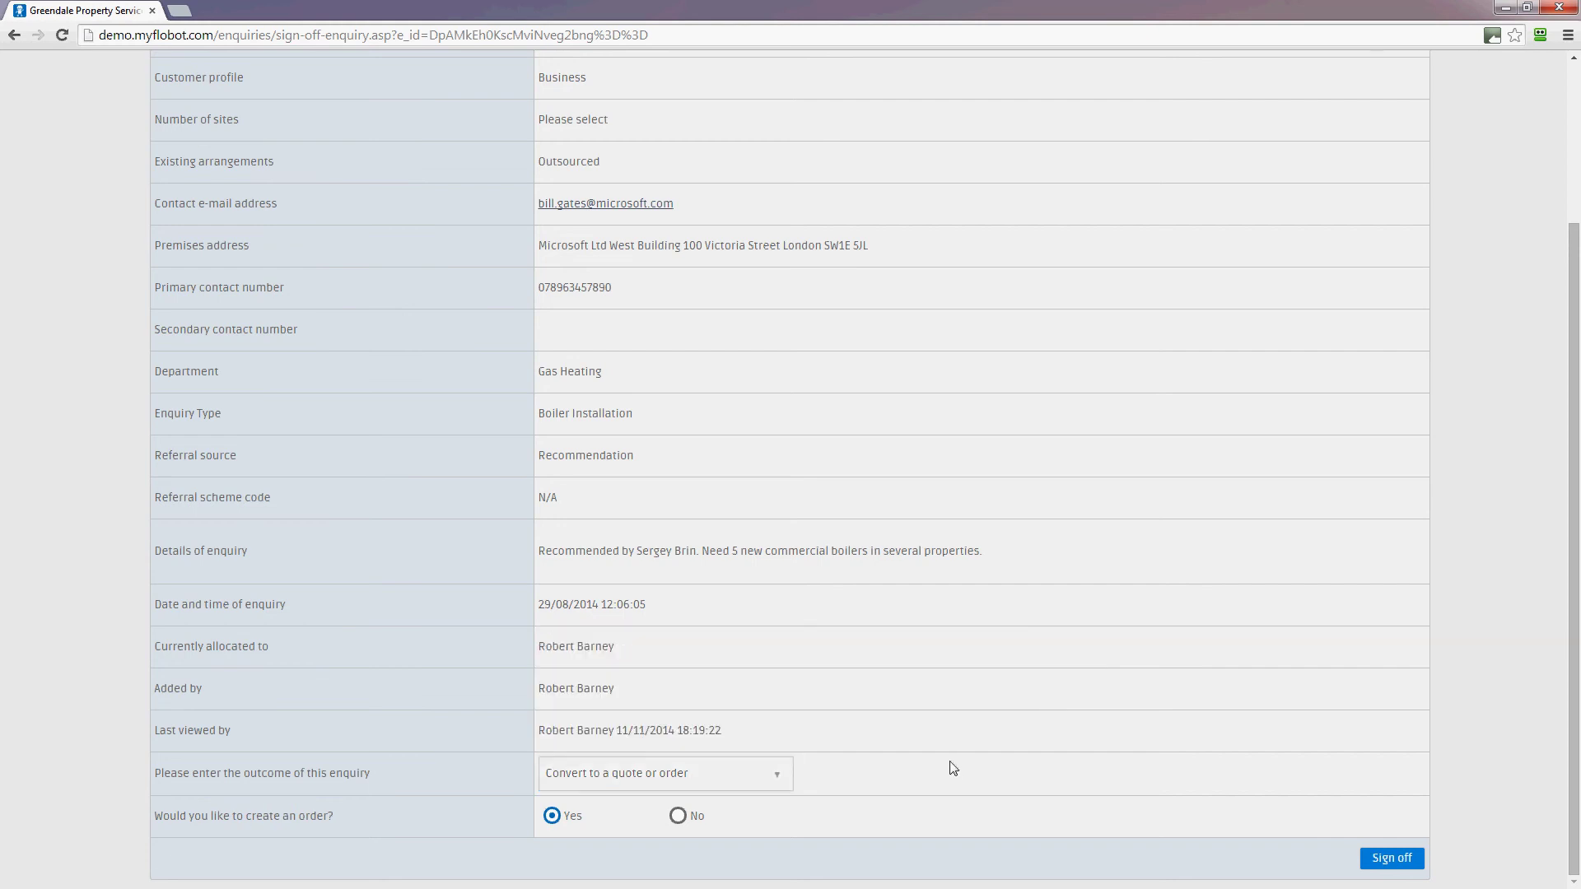
pyautogui.click(776, 774)
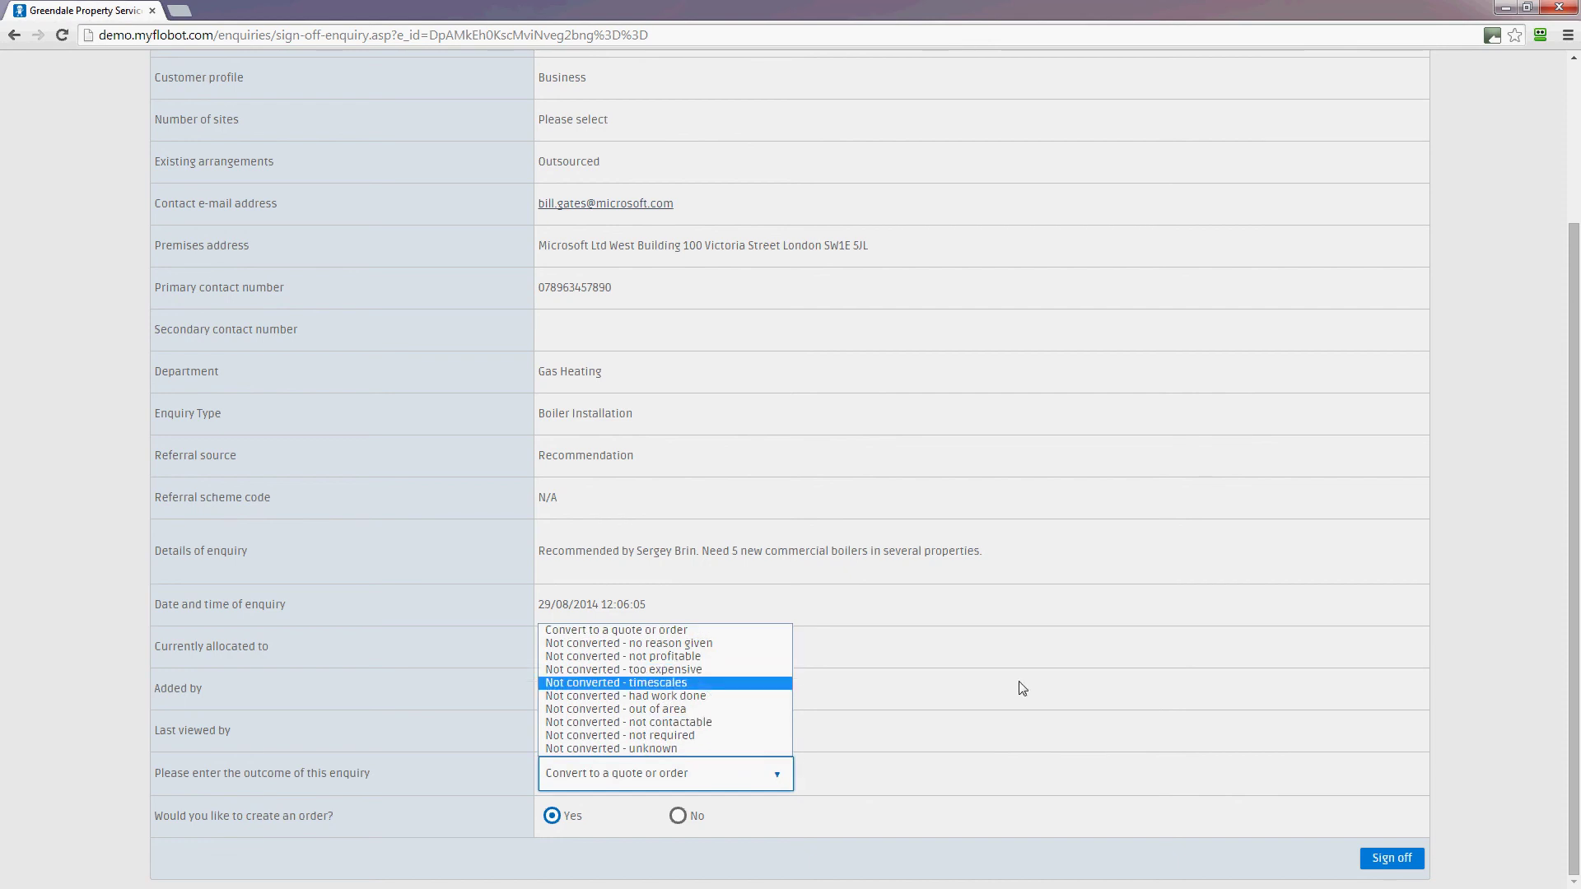
pyautogui.click(1047, 689)
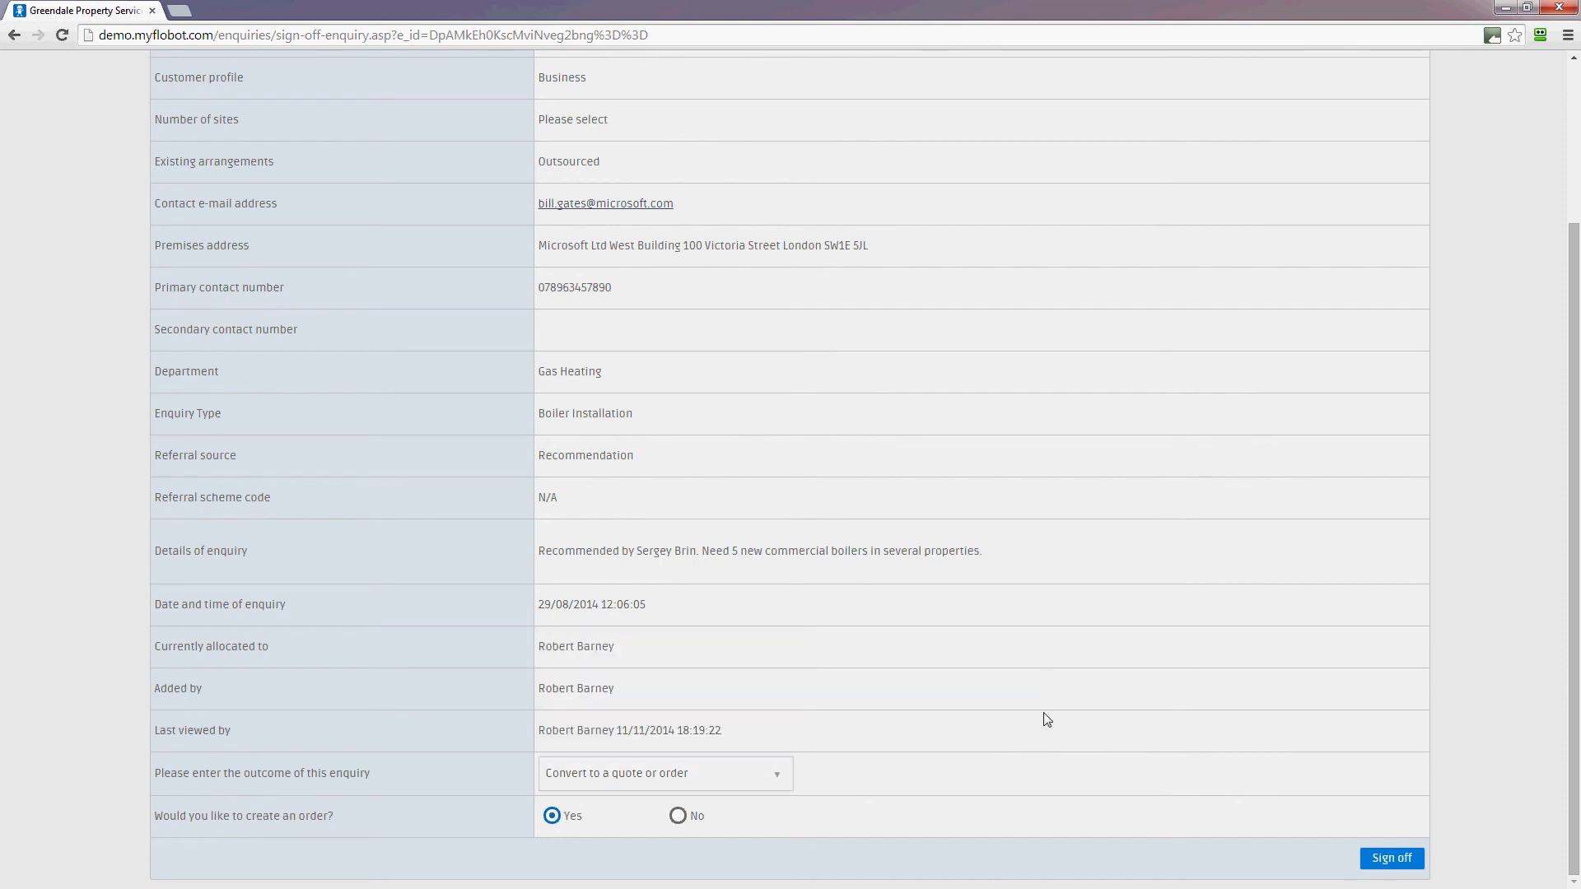
pyautogui.click(1402, 858)
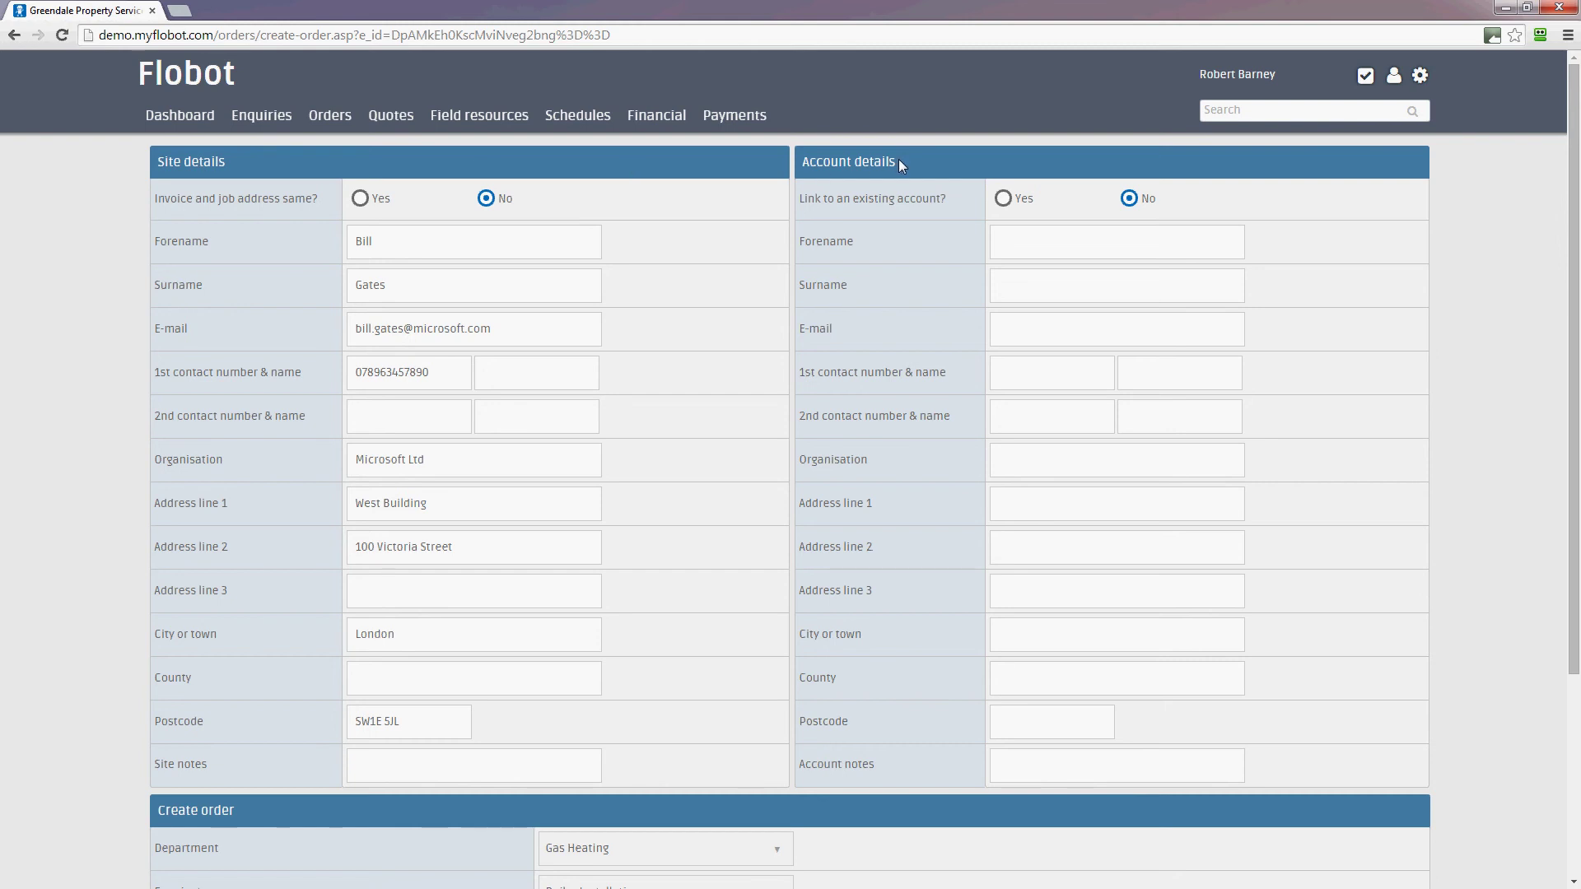
# Try marking the invoice and job address as the same, check the copied account details, and set the choice back to No.
pyautogui.click(360, 199)
pyautogui.click(1041, 247)
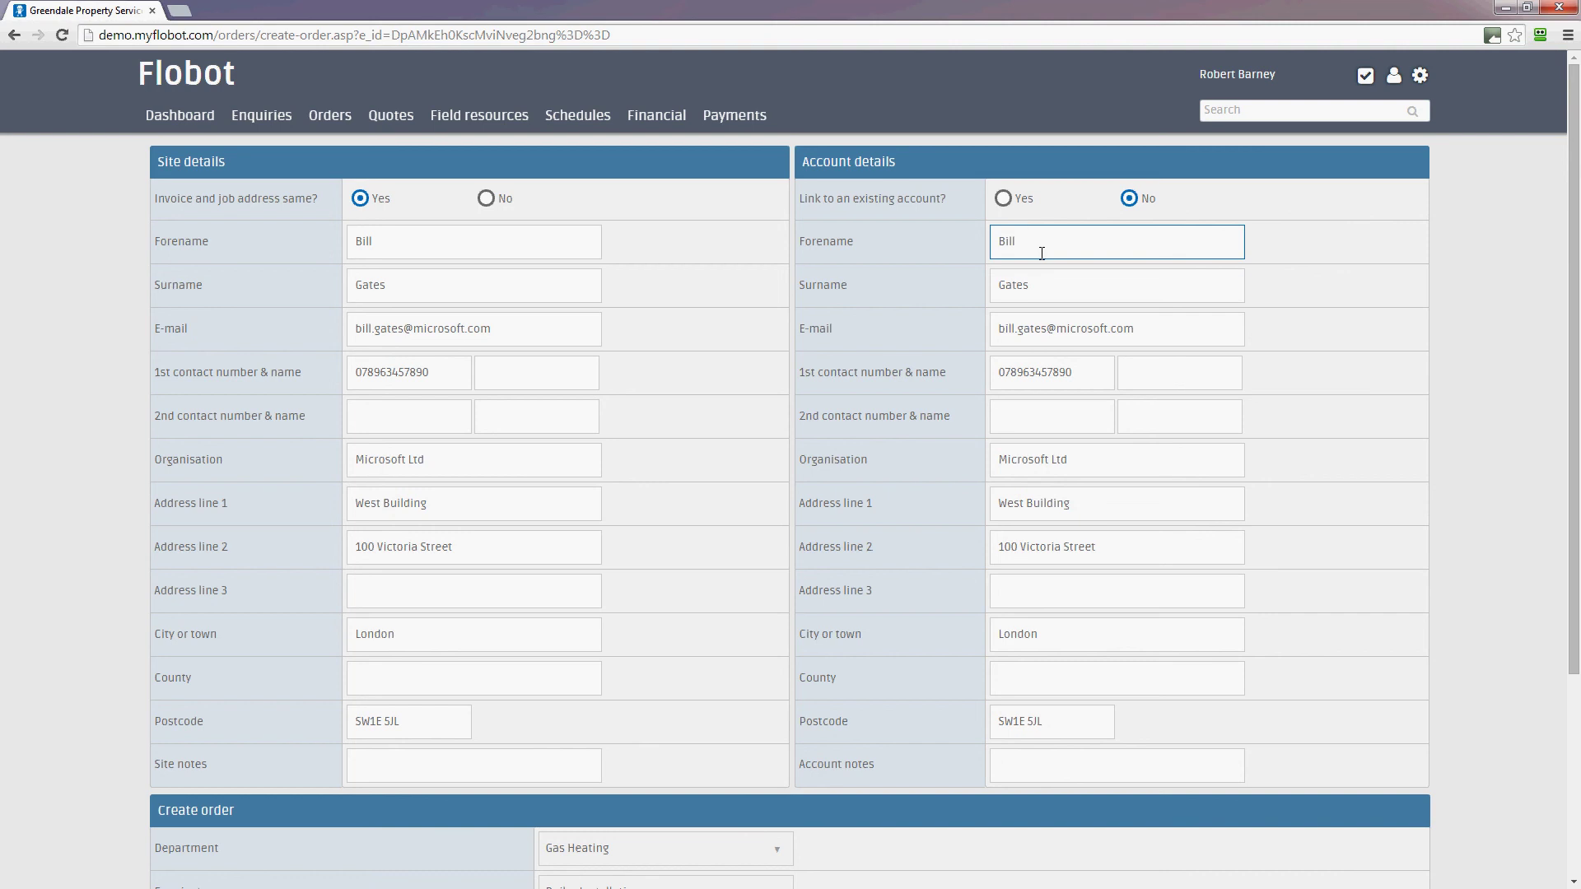
pyautogui.click(1049, 718)
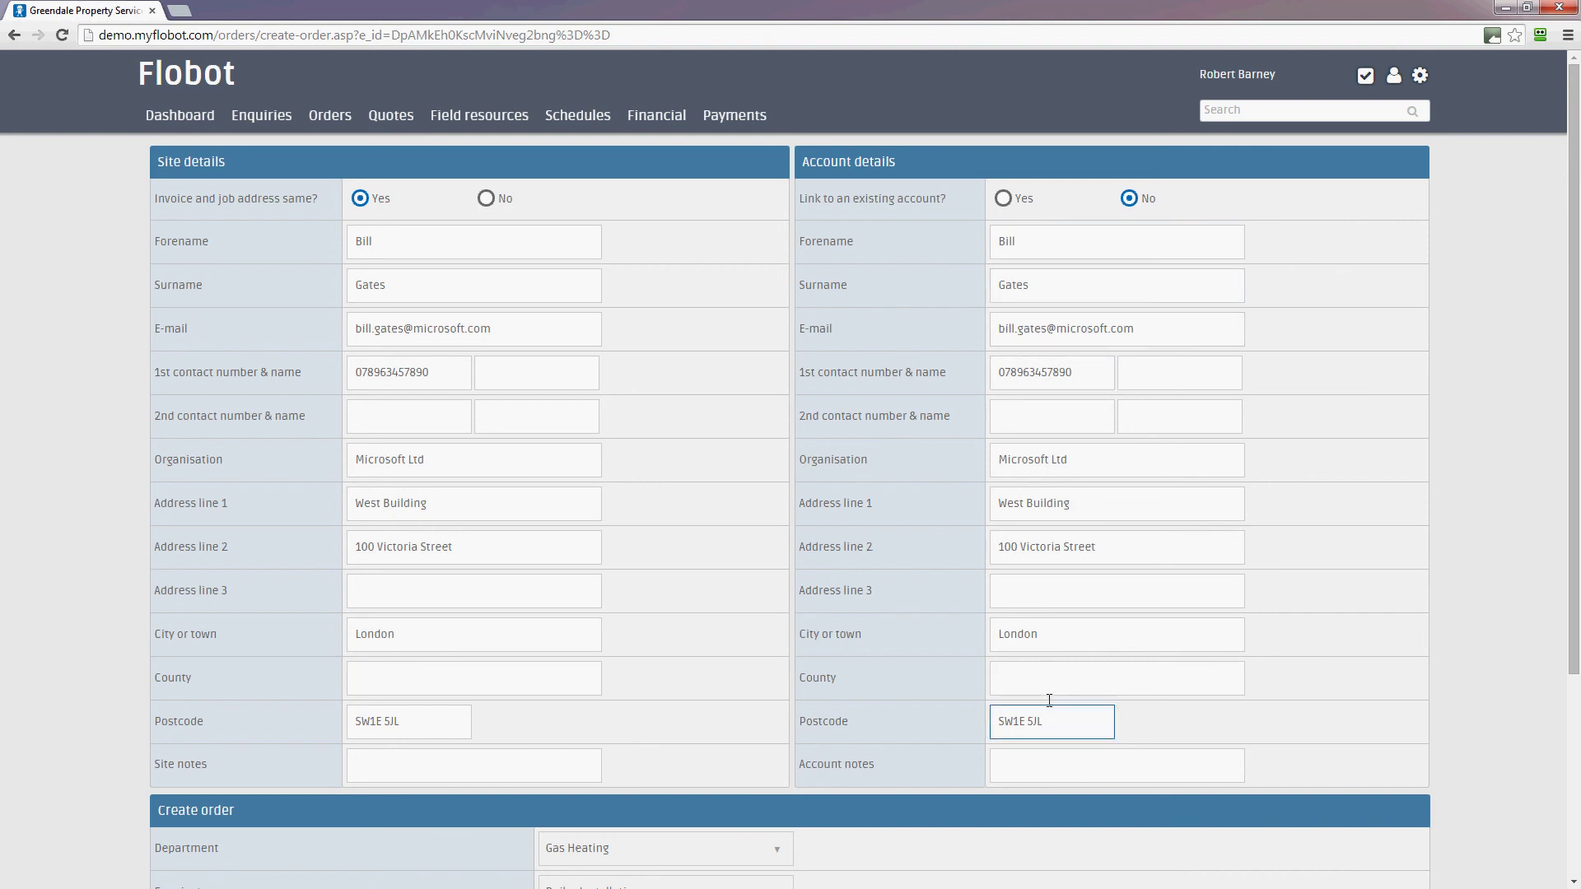
pyautogui.click(487, 204)
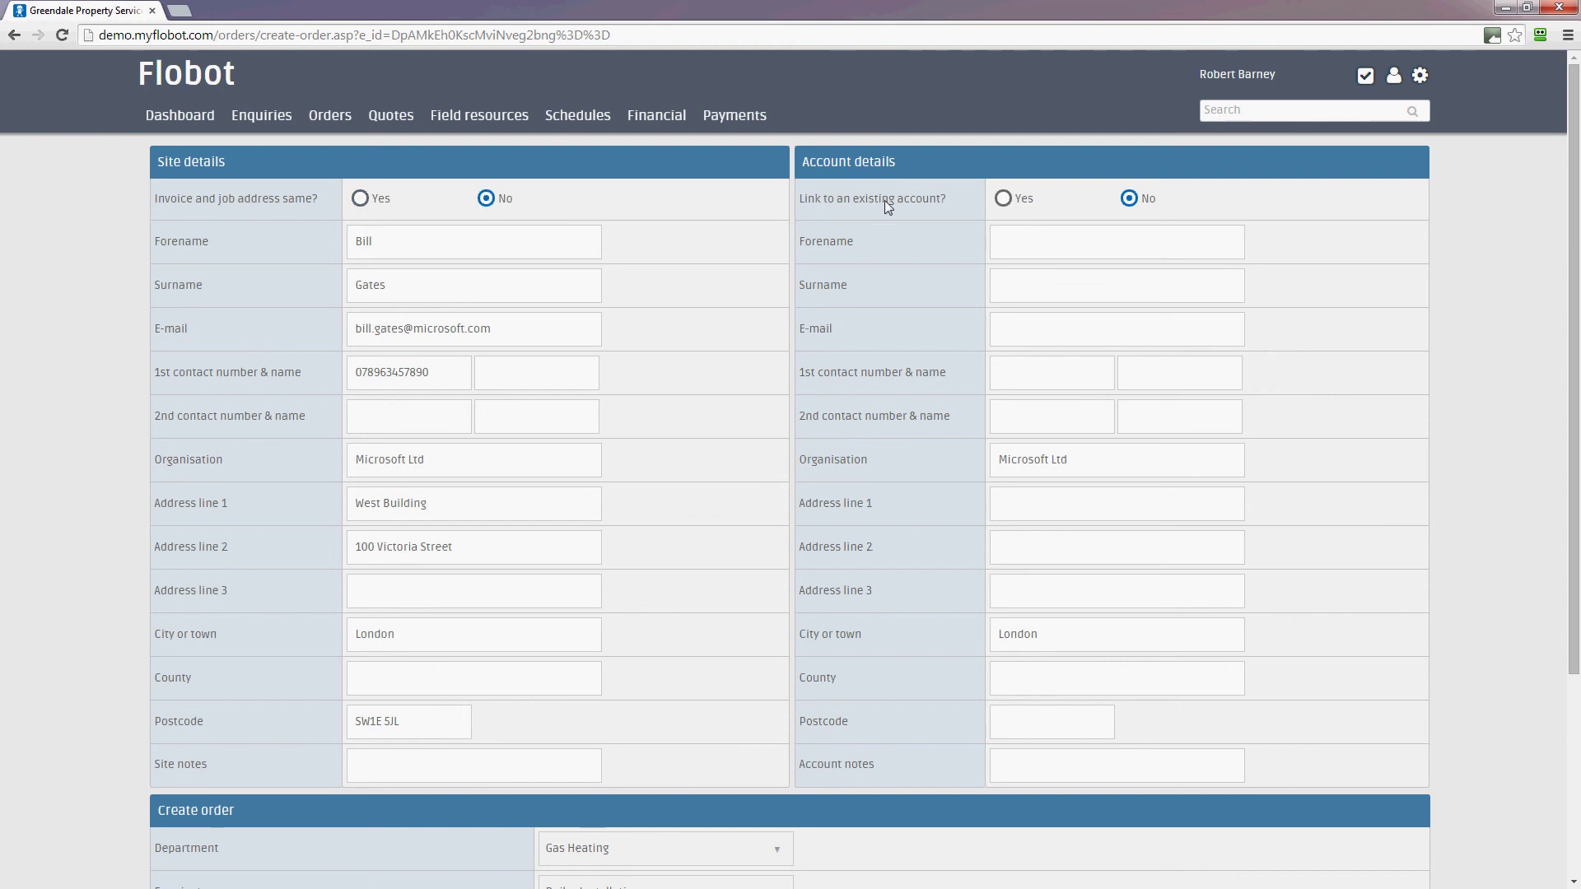
# Try to link the order to an existing account using the search text "sainsbury", and cancel the account lookup.
pyautogui.click(1003, 199)
pyautogui.click(633, 205)
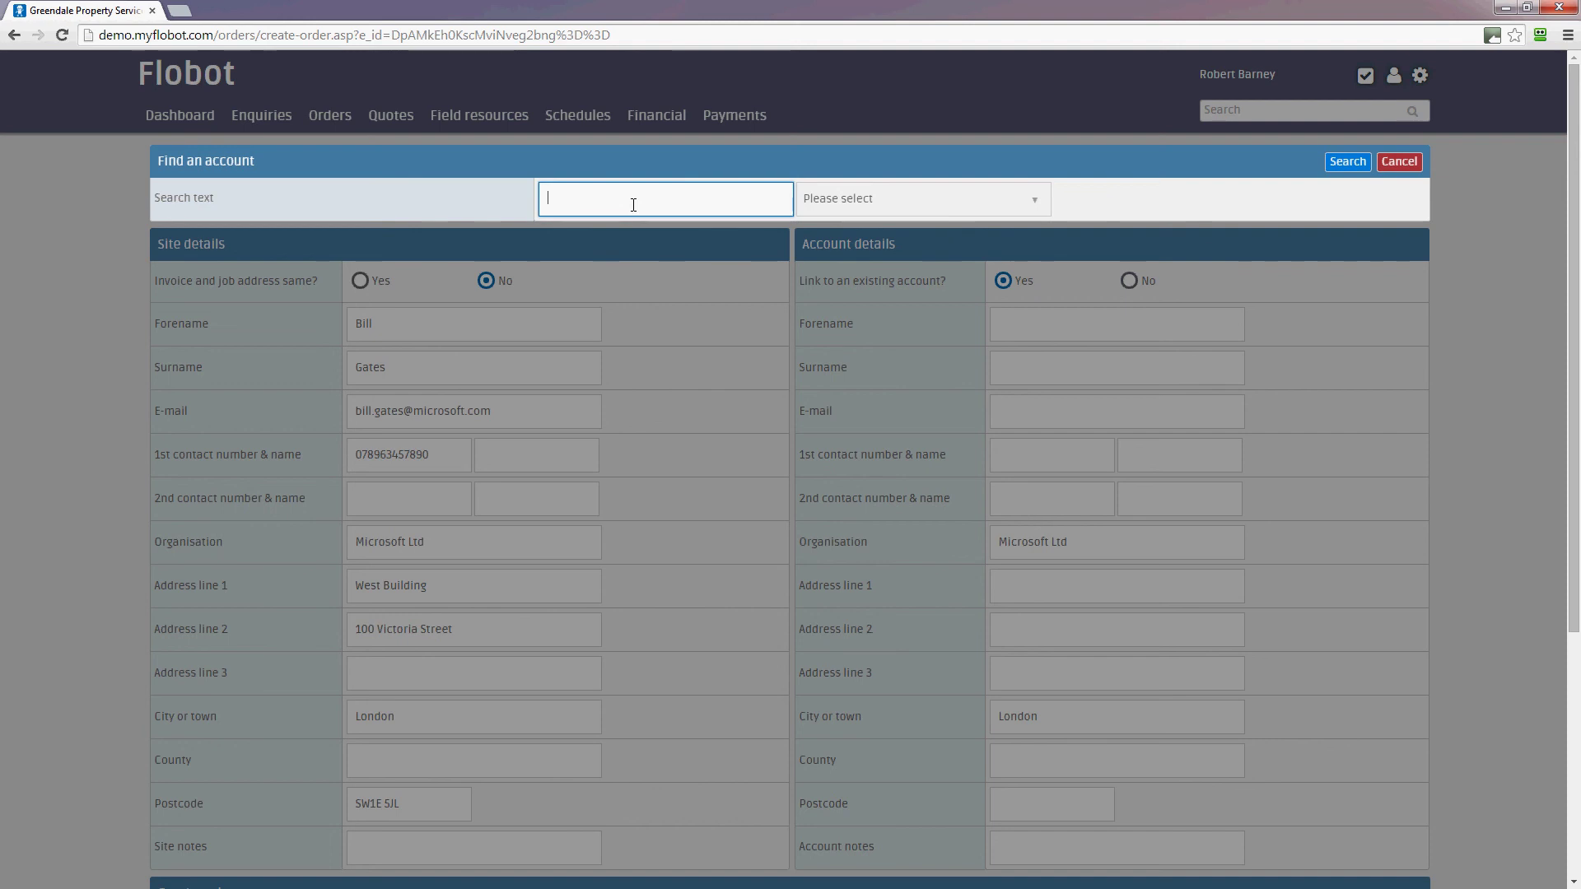
pyautogui.write('sainsbury')
pyautogui.click(1414, 163)
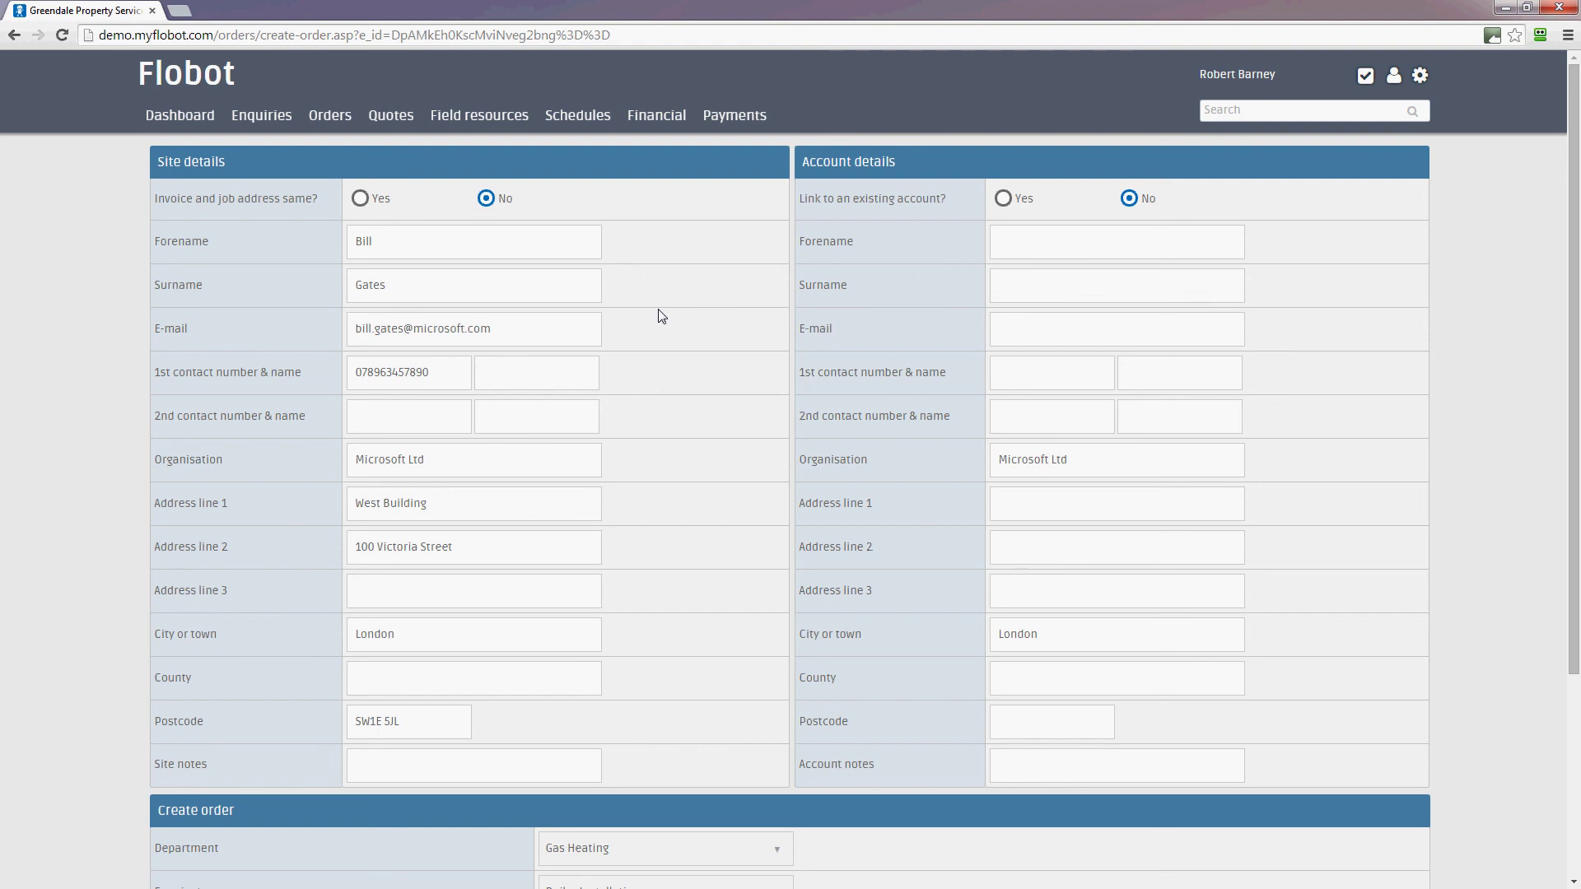
# Mark the invoice and job address as the same and save the new gas heating boiler installation order.
pyautogui.click(577, 331)
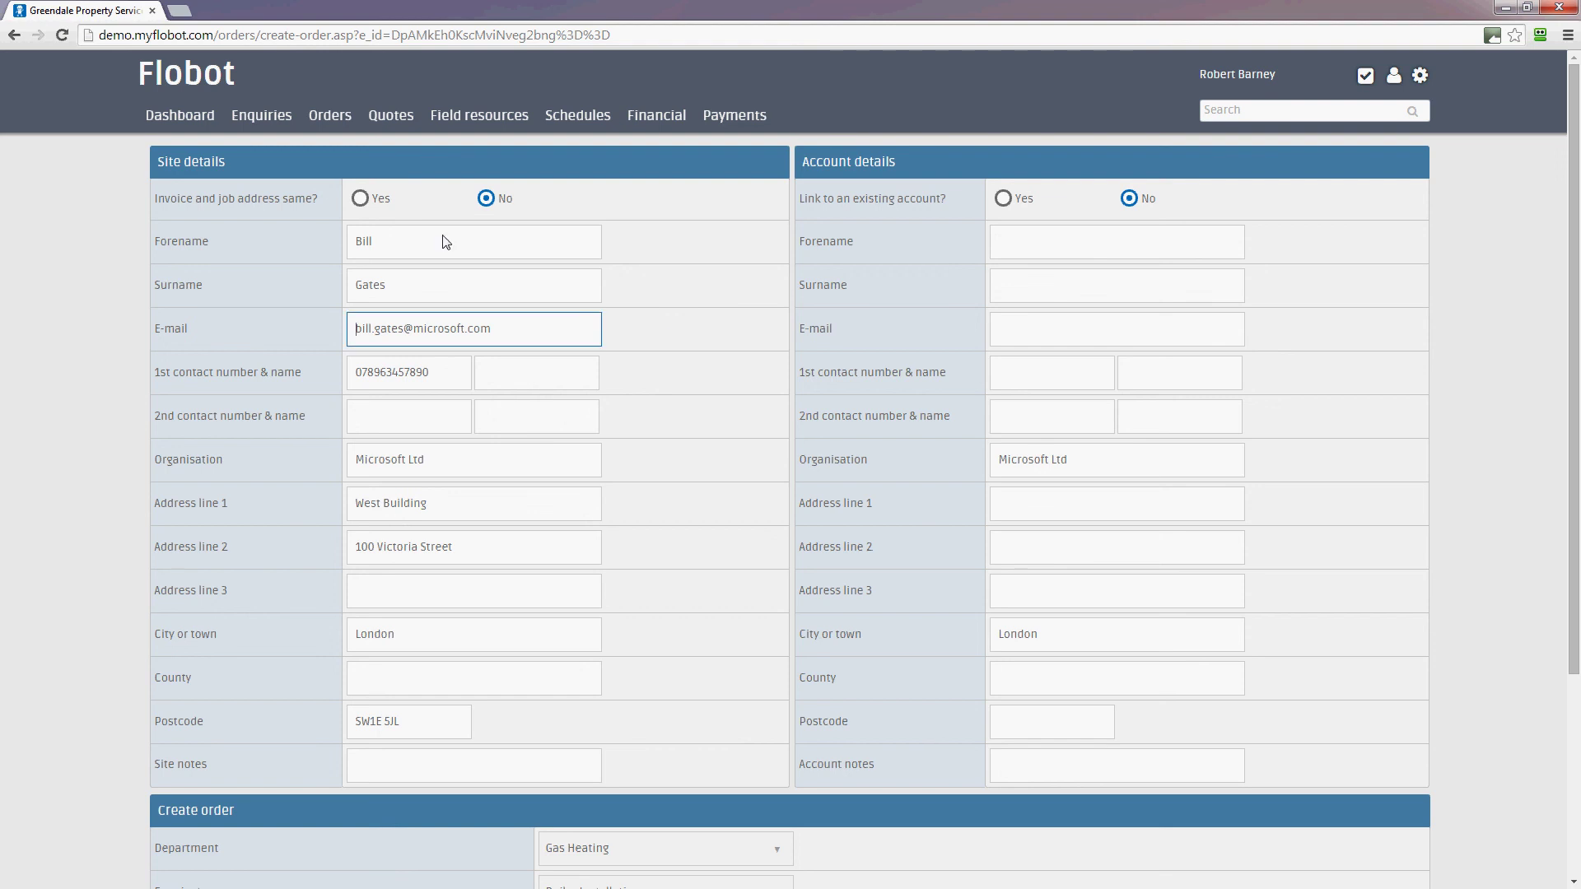
pyautogui.click(359, 200)
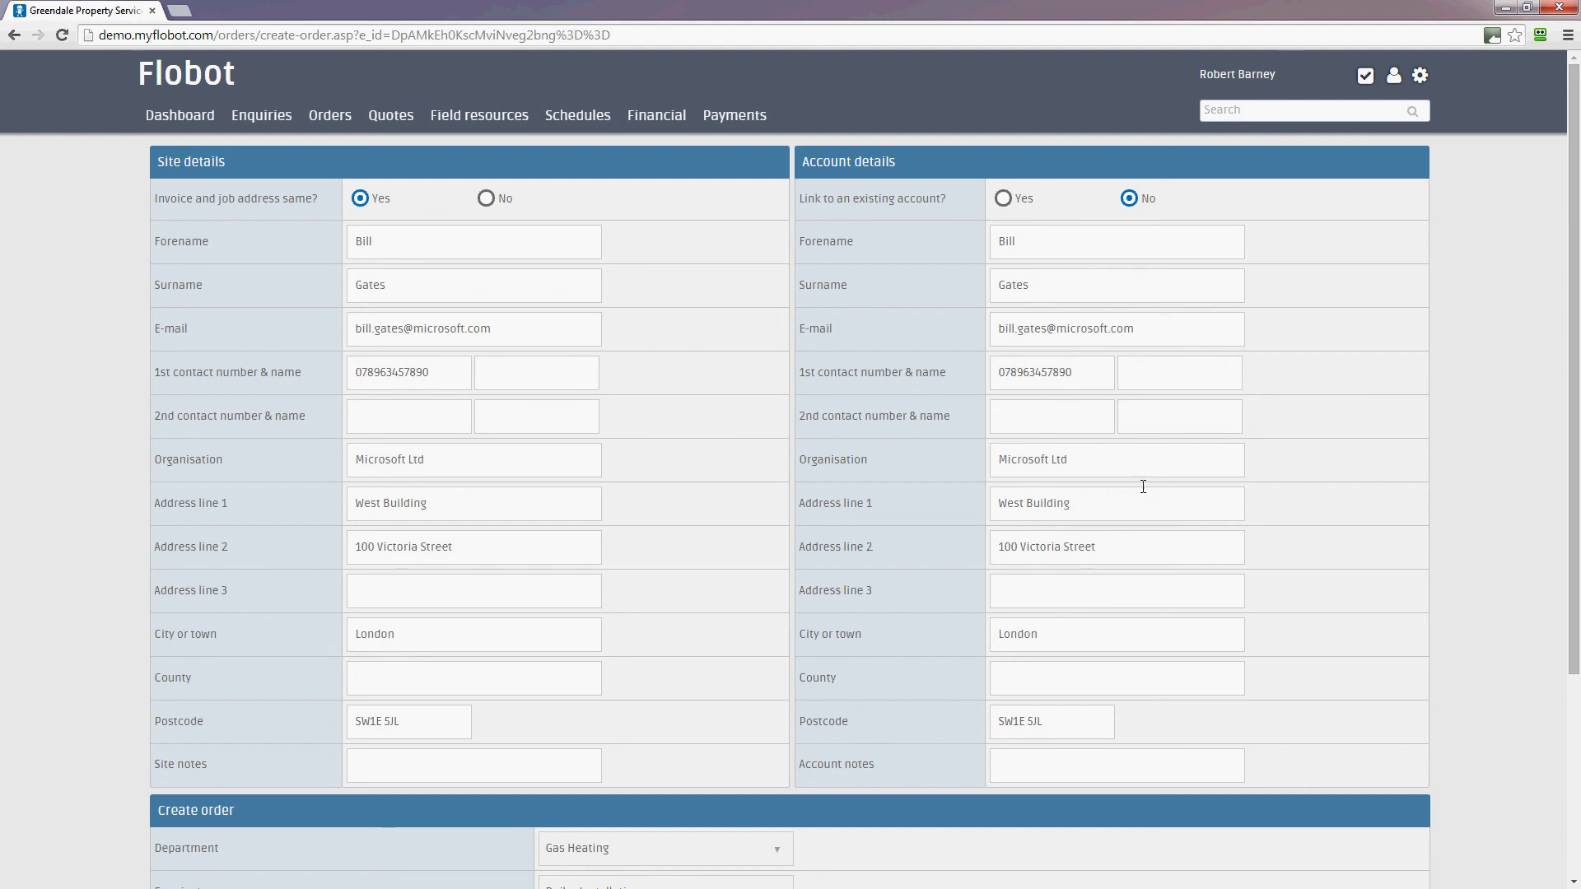
pyautogui.scroll(-4, 1424, 563)
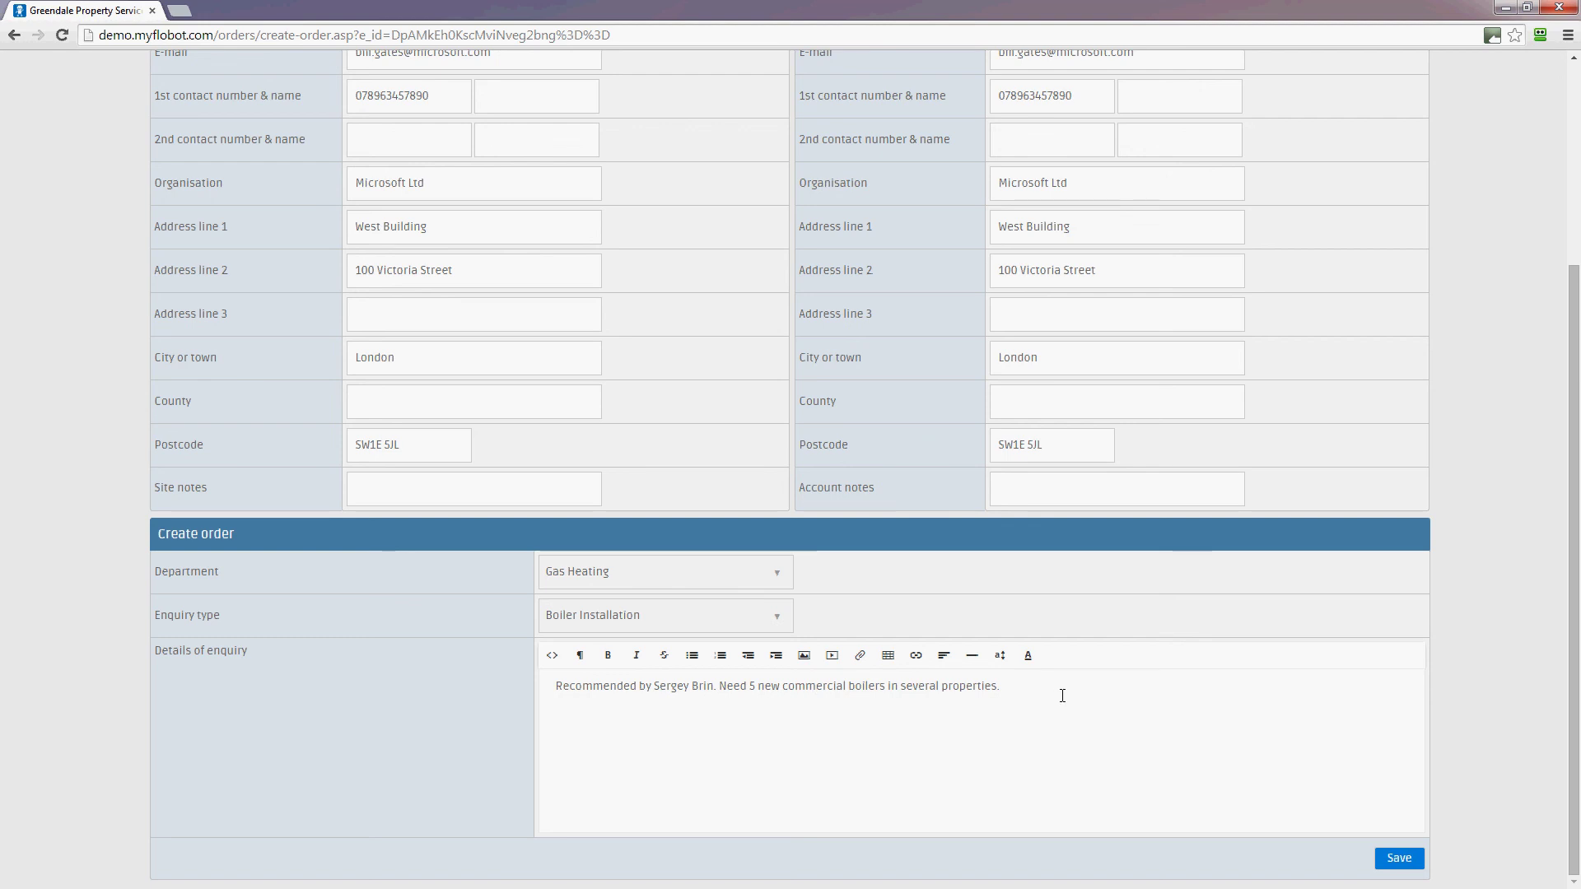
pyautogui.click(1399, 858)
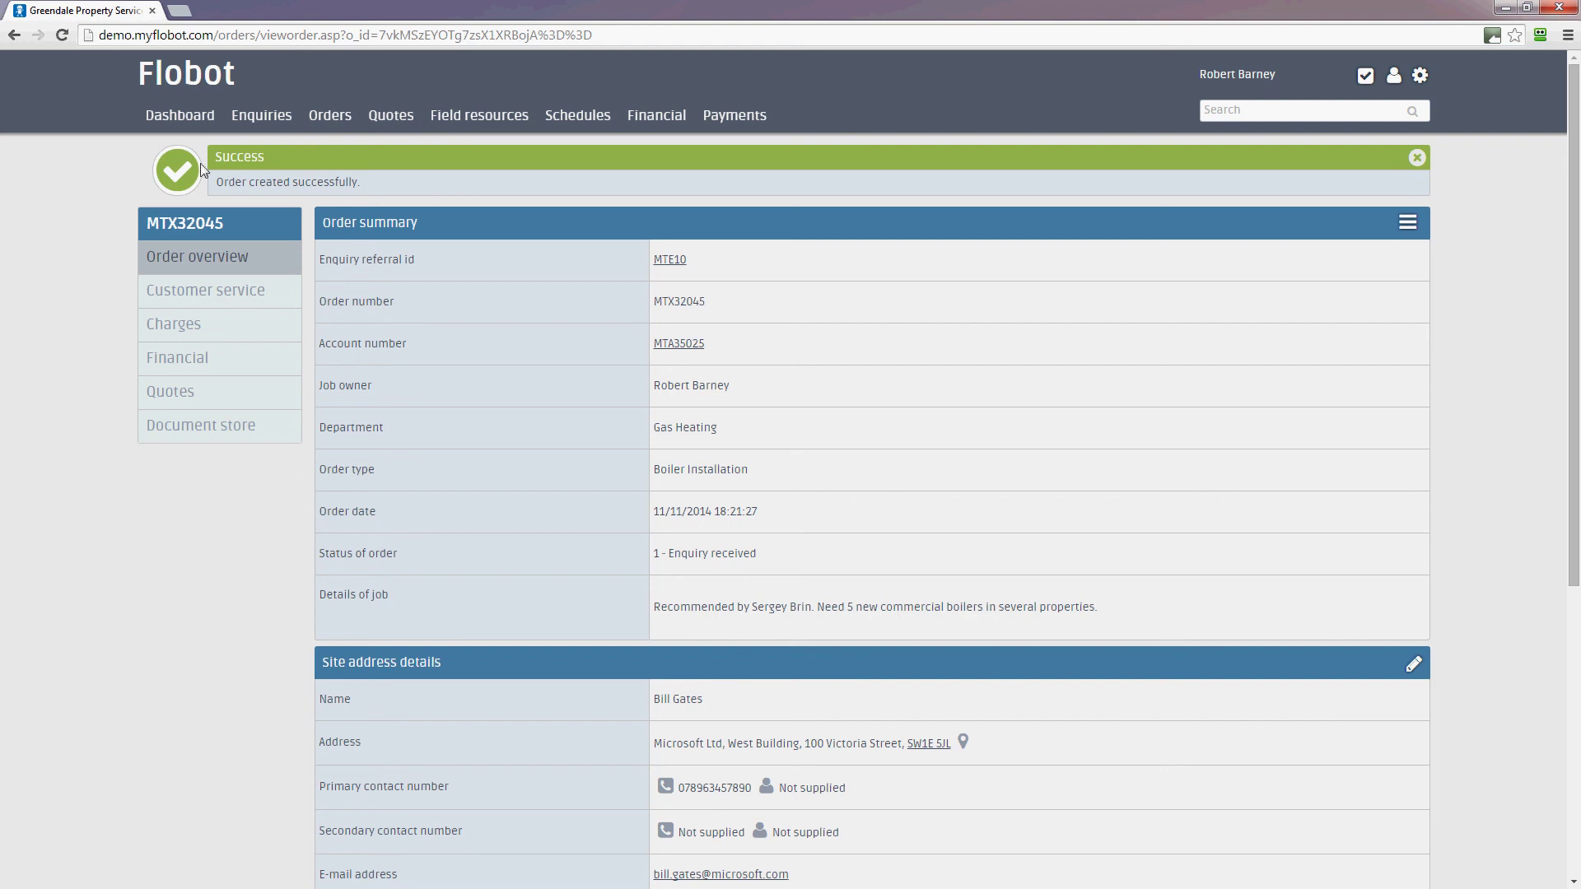
pyautogui.click(1417, 158)
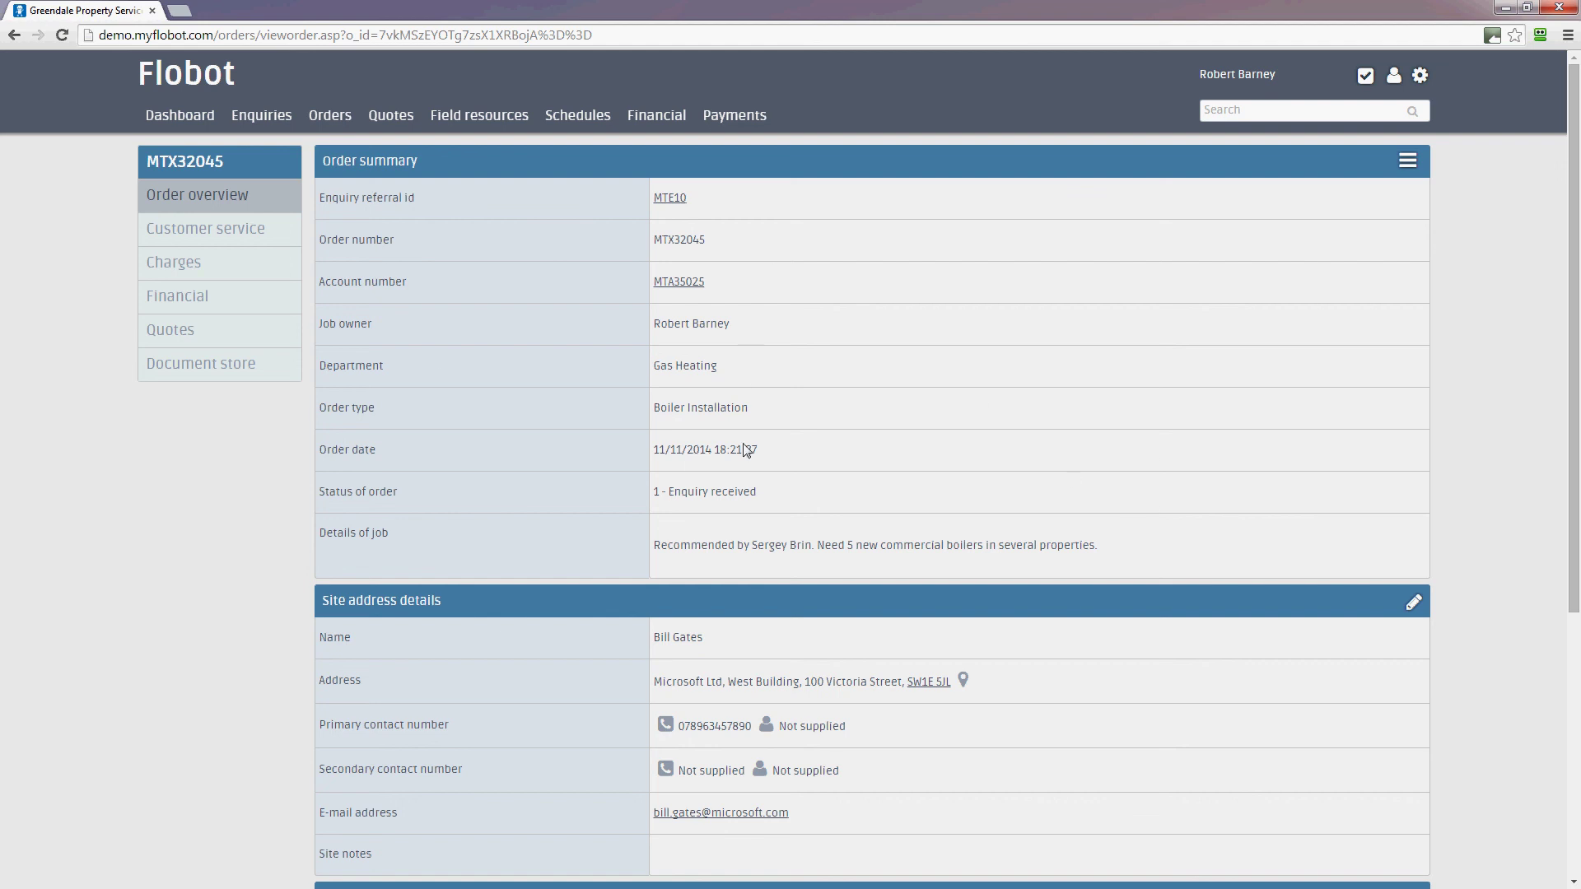
# Review the new order's overview, checking the order date, site address details, order log and appointments.
pyautogui.moveTo(758, 449); pyautogui.dragTo(650, 445)
pyautogui.click(830, 461)
pyautogui.scroll(-1, 1255, 549)
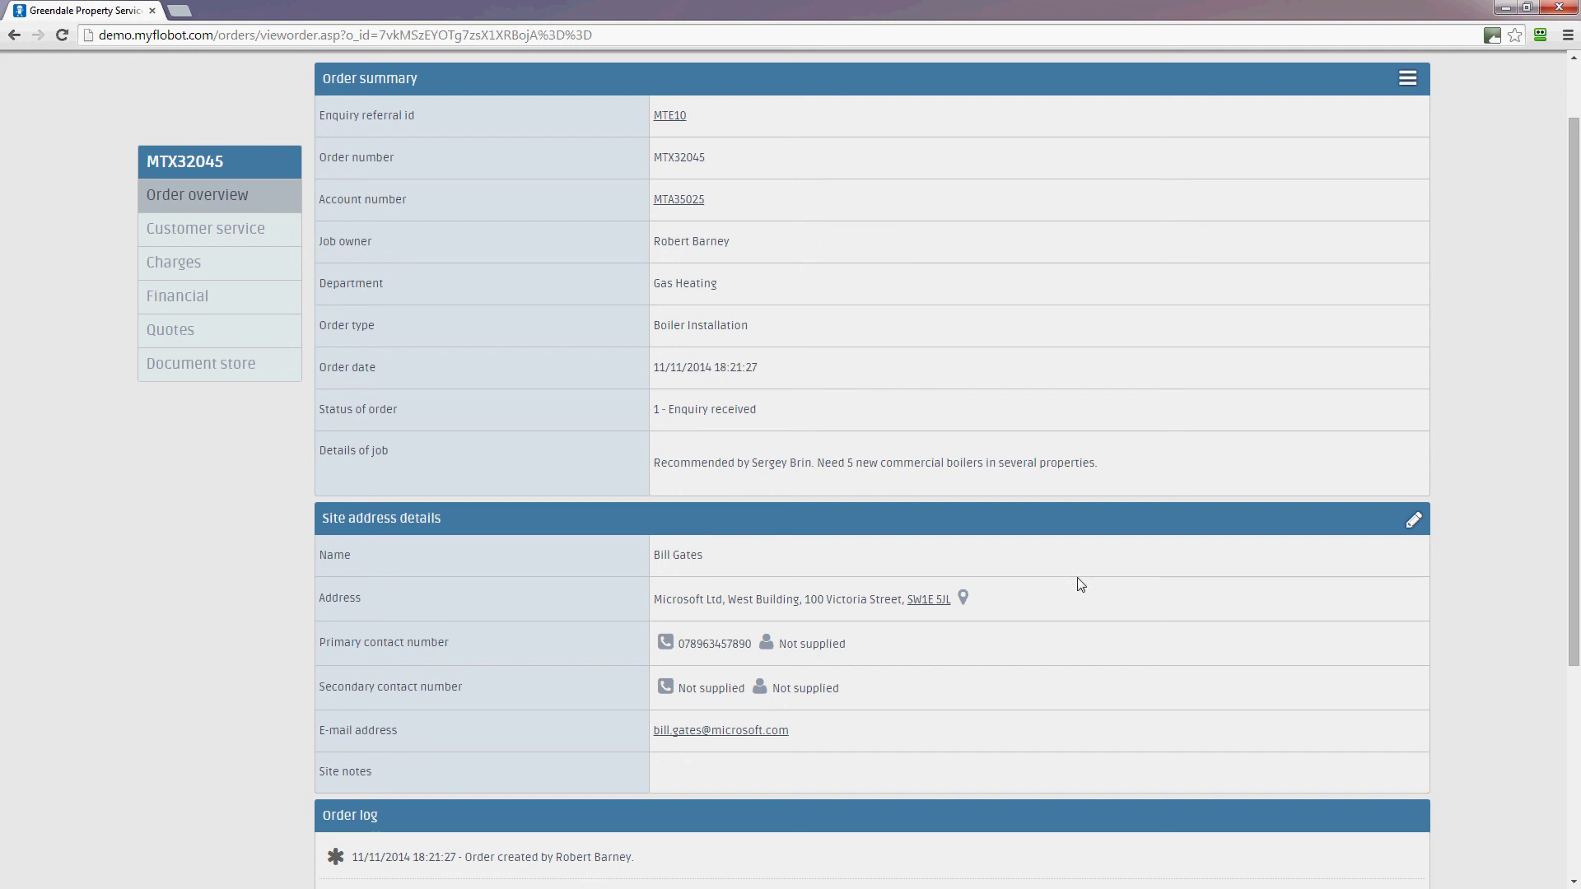
pyautogui.scroll(-2, 1077, 584)
pyautogui.scroll(-1, 617, 643)
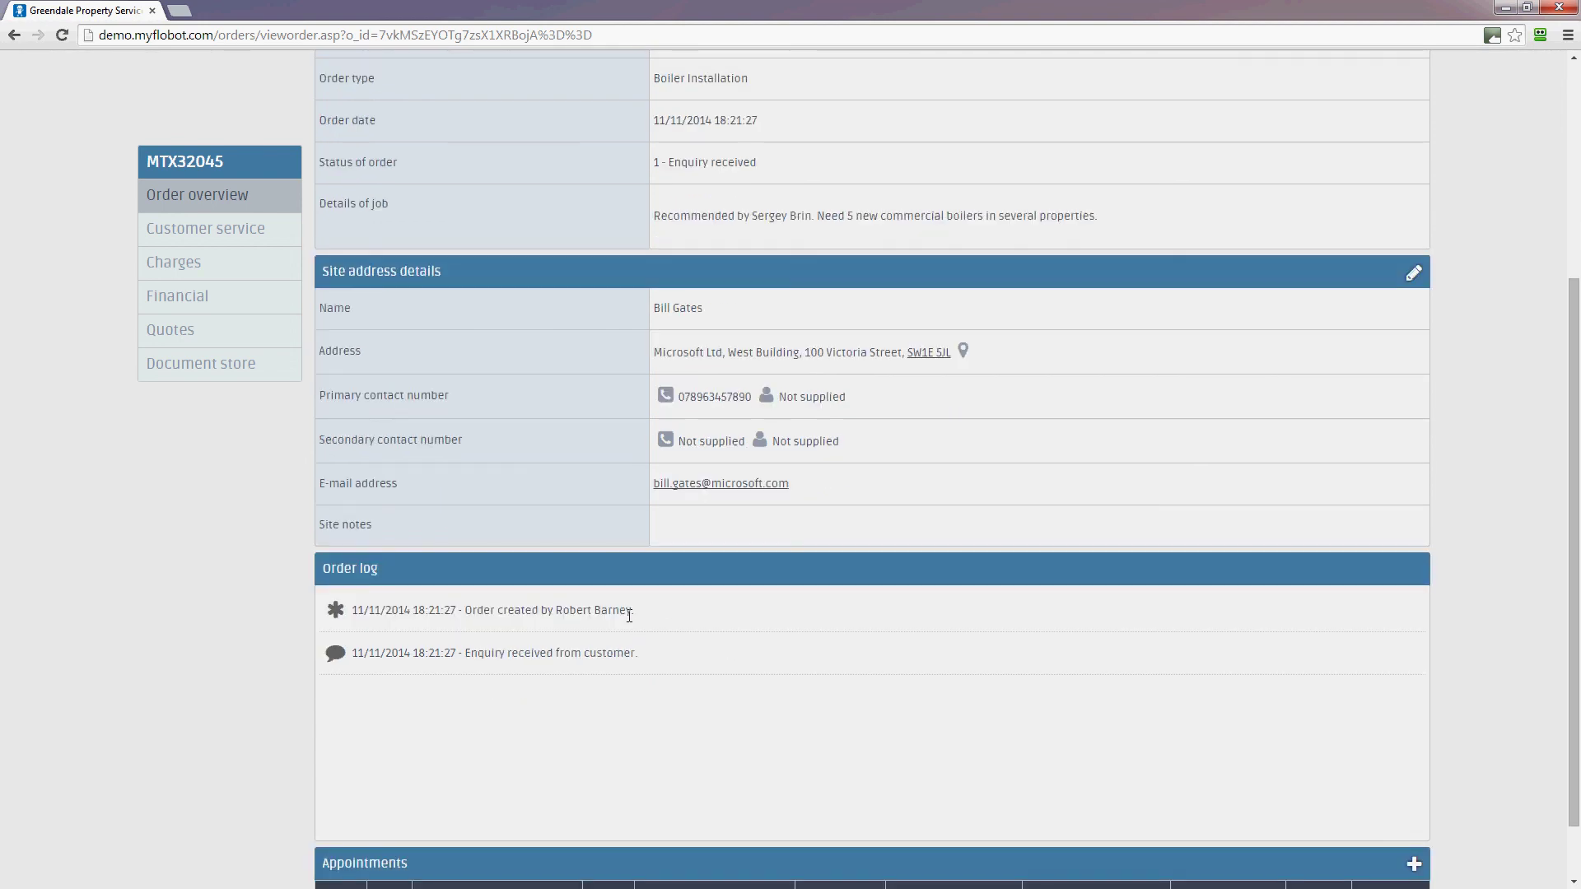
pyautogui.moveTo(643, 661); pyautogui.dragTo(526, 656)
pyautogui.click(706, 710)
pyautogui.scroll(-1, 749, 732)
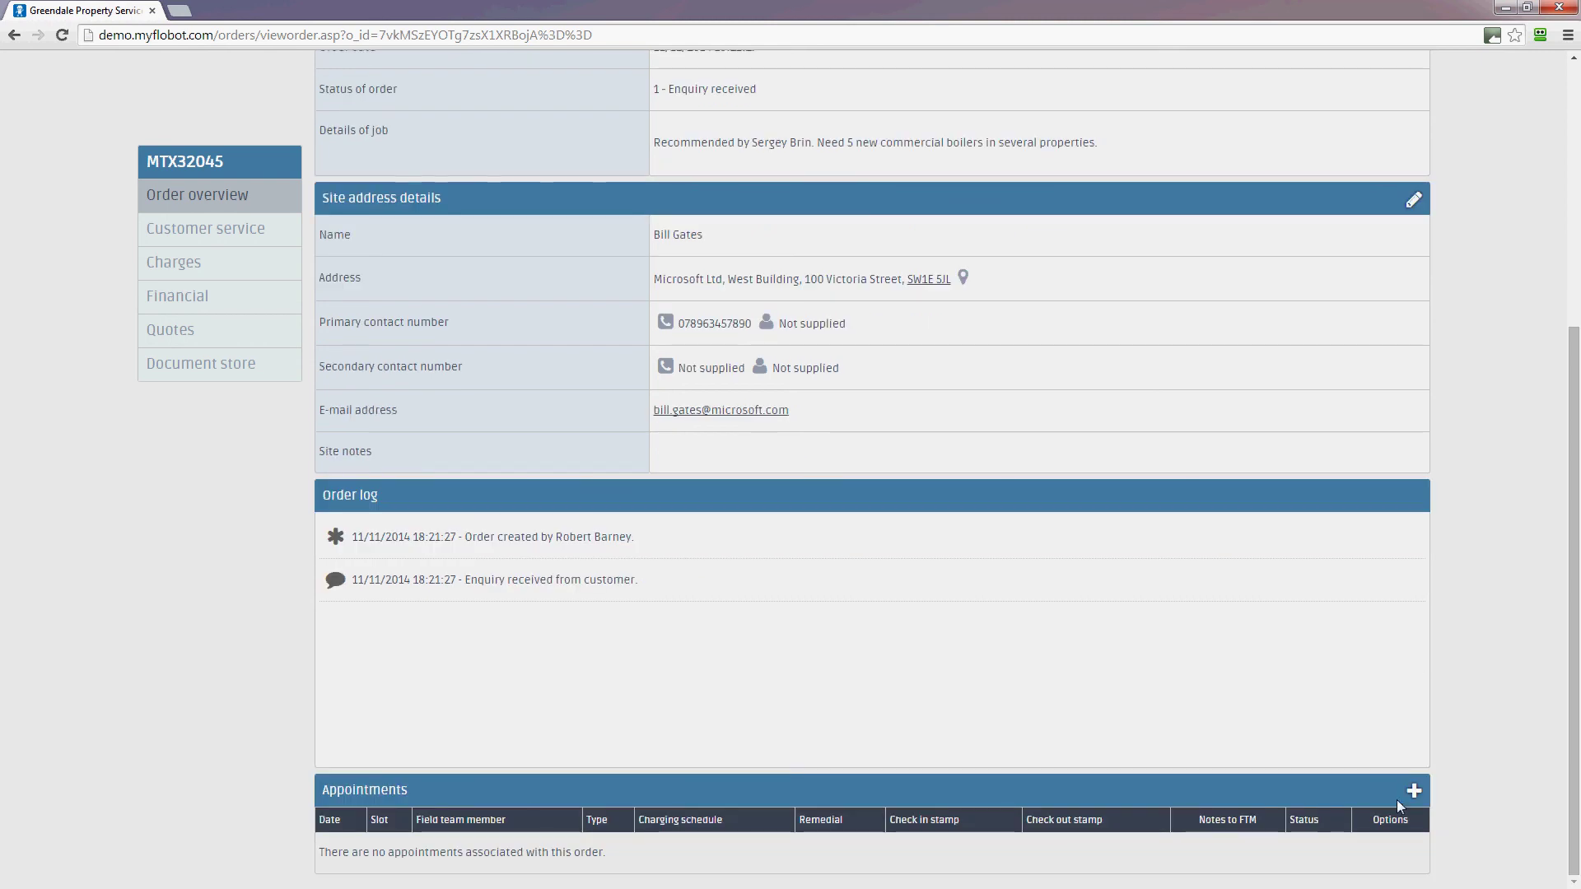
pyautogui.scroll(5, 1374, 709)
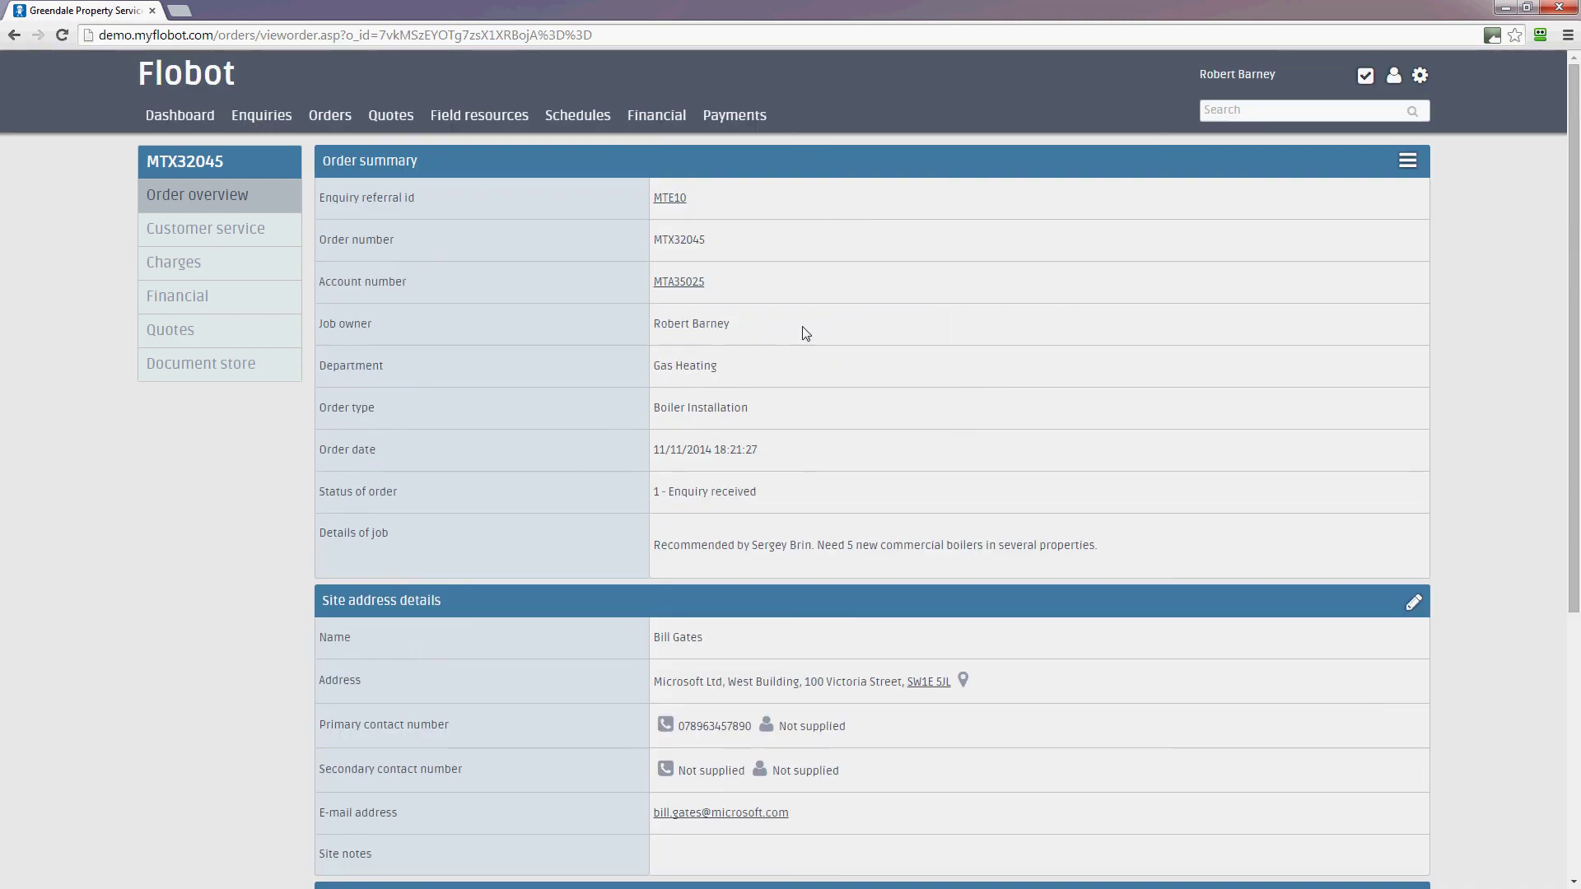